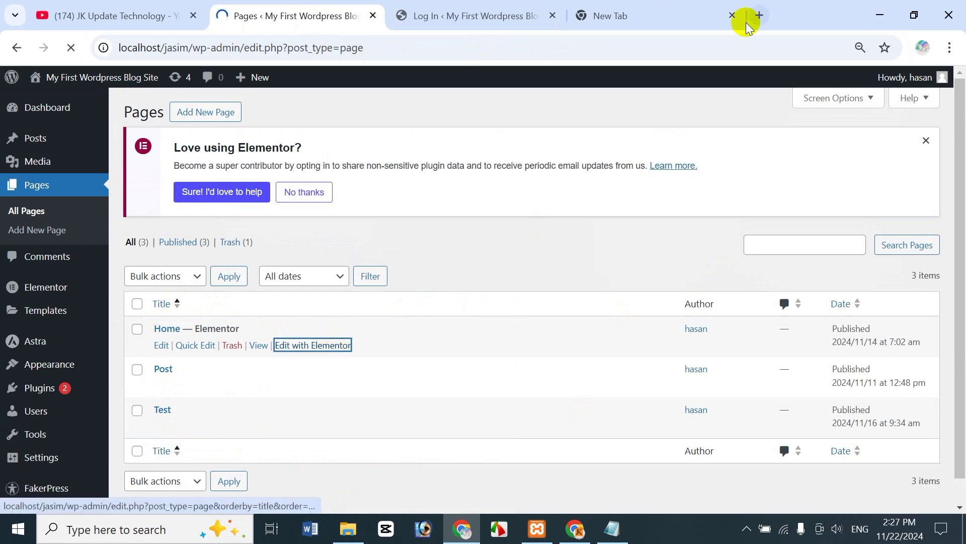
- Close the spare New Tab and Log In browser tabs and glance at the YouTube channel's latest videos
click(732, 16)
click(553, 16)
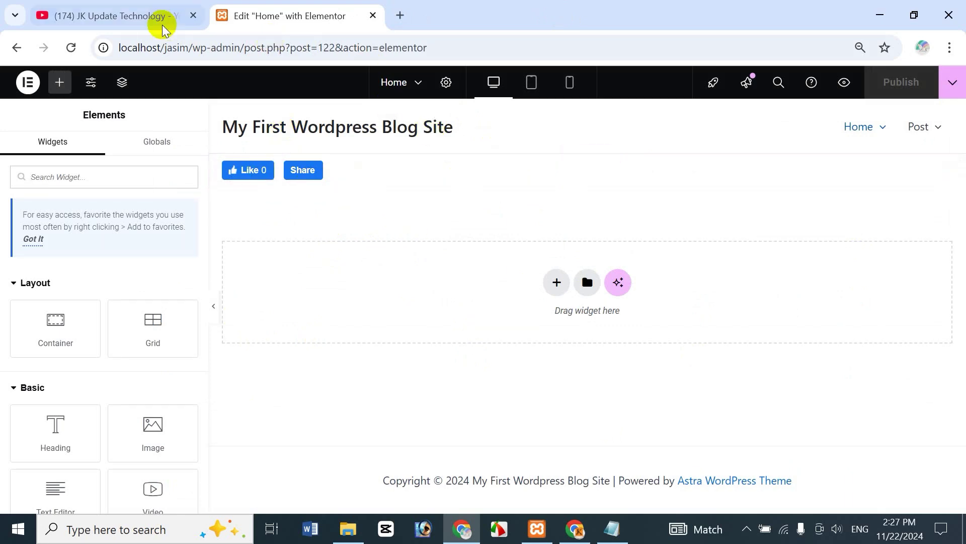
click(103, 14)
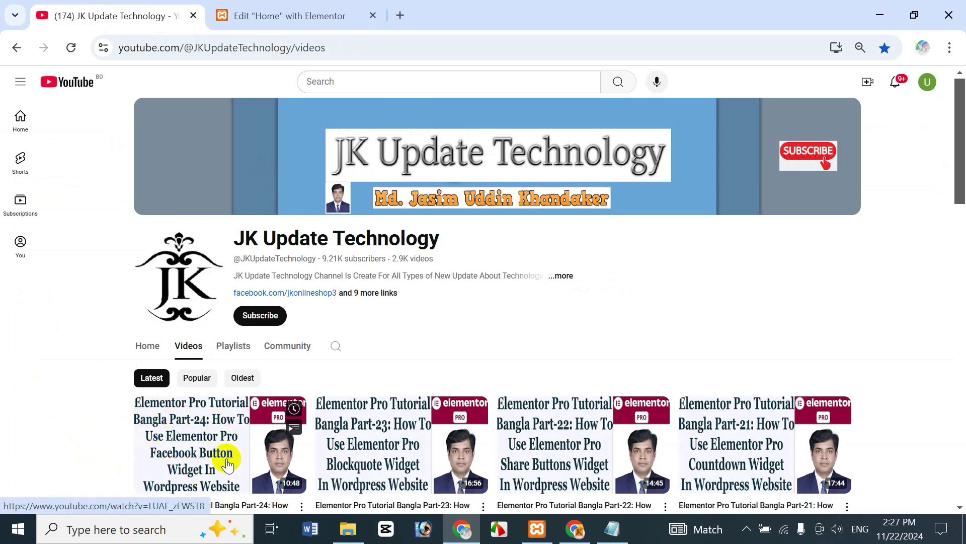
click(283, 16)
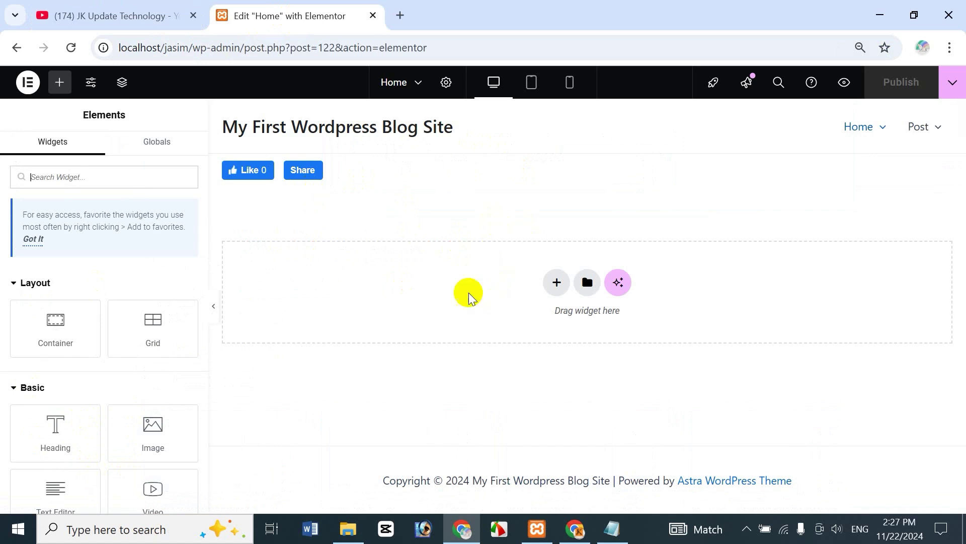
- Add a single-column container to the Home page
click(550, 289)
click(513, 325)
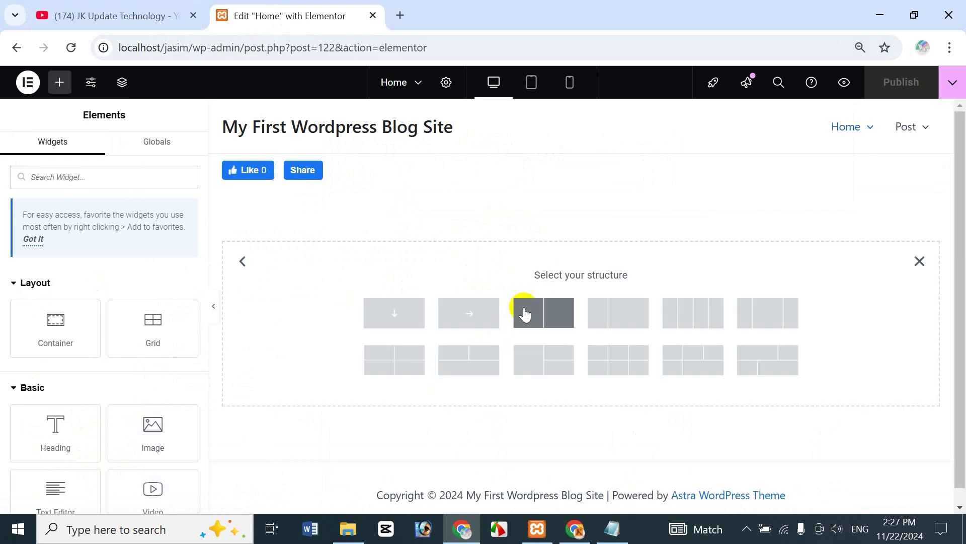
click(380, 319)
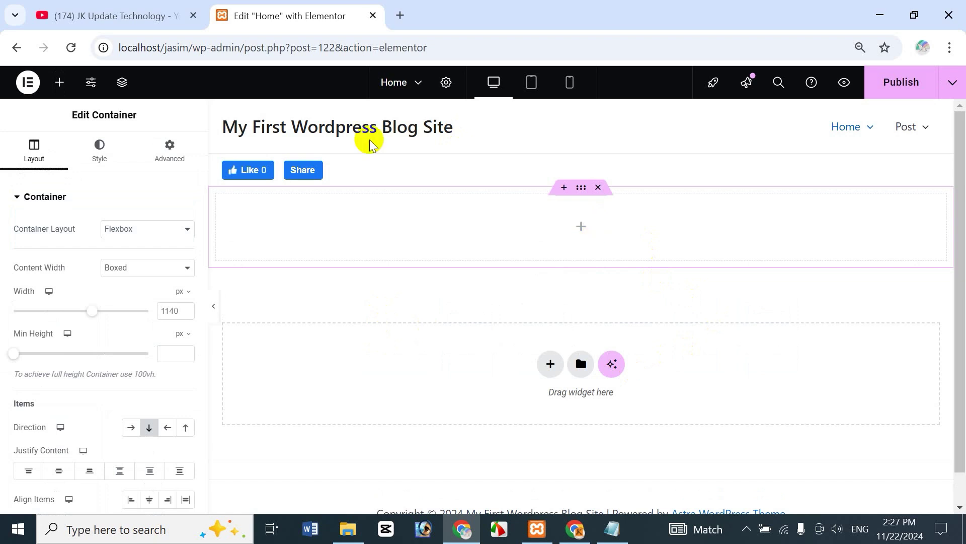
- Search the Elementor widgets for "facebook" and check the YouTube channel's previous Facebook Button tutorial
click(59, 85)
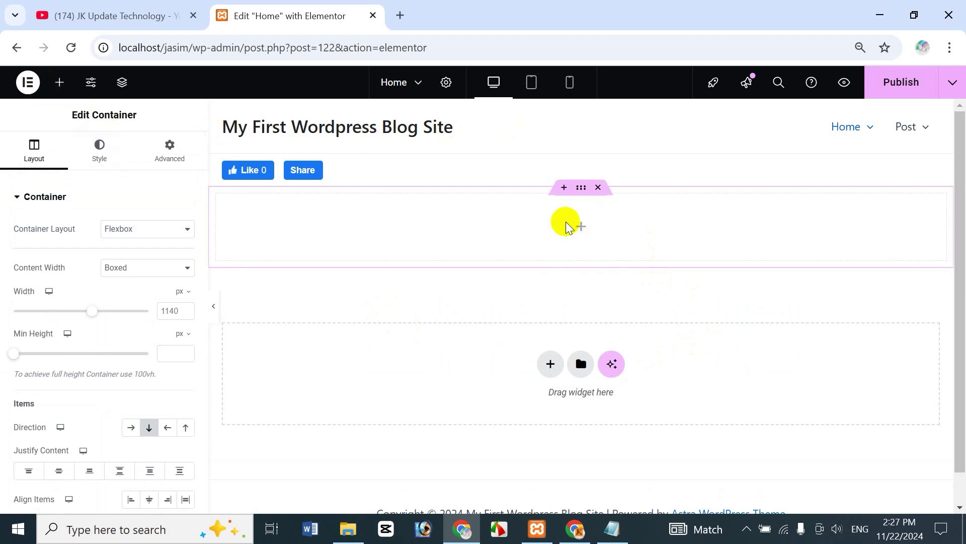
click(580, 229)
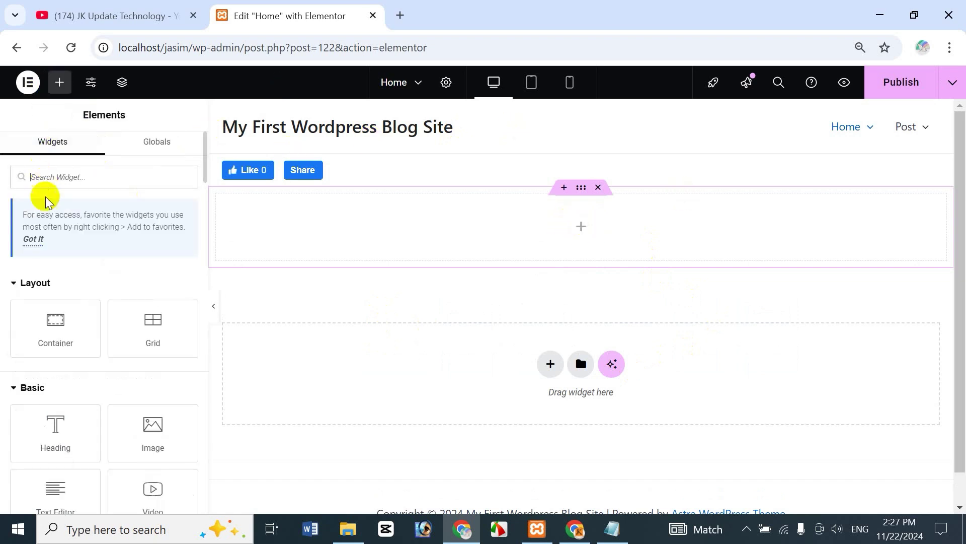
click(113, 181)
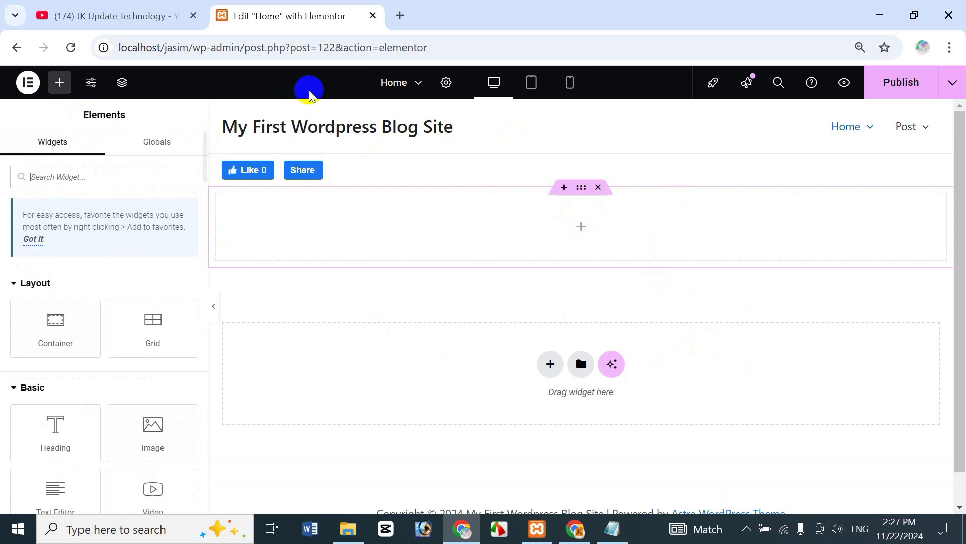
text(facebook)
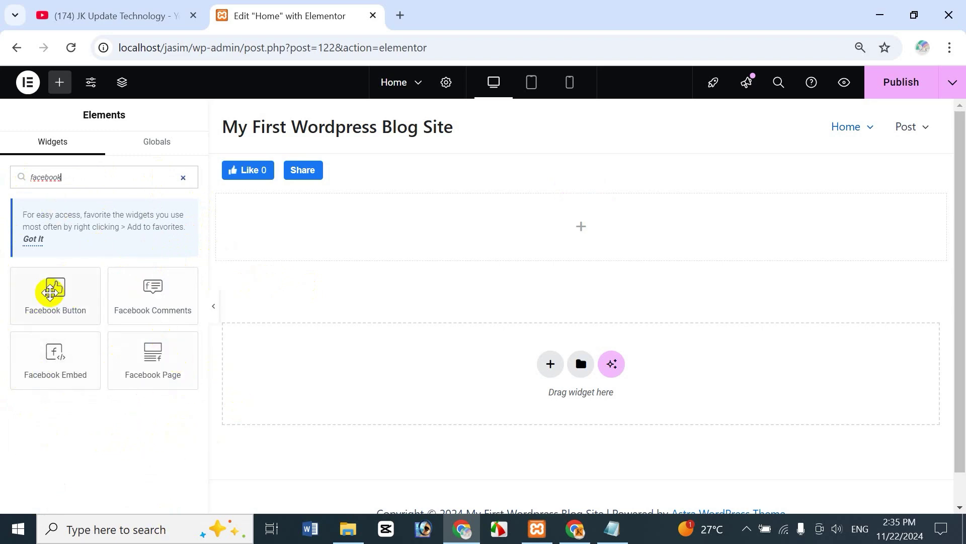
click(78, 14)
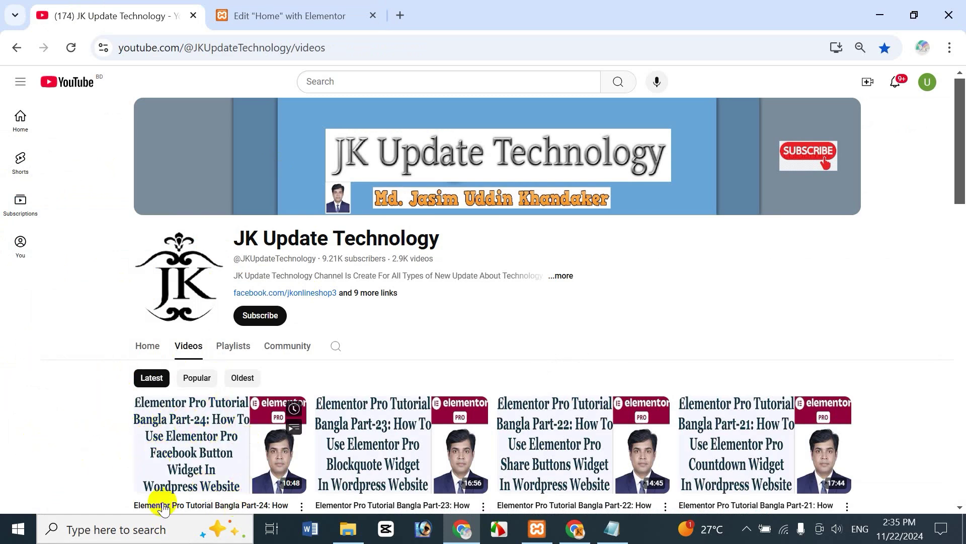
click(281, 14)
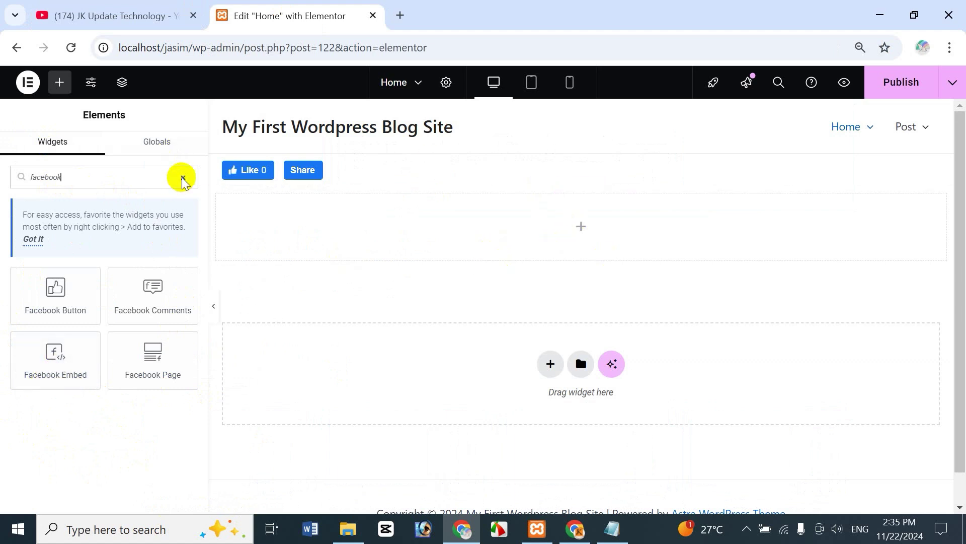
- Clear the widget search and place a Facebook Embed widget in the empty container
key(ctrl+a)
key(BackSpace)
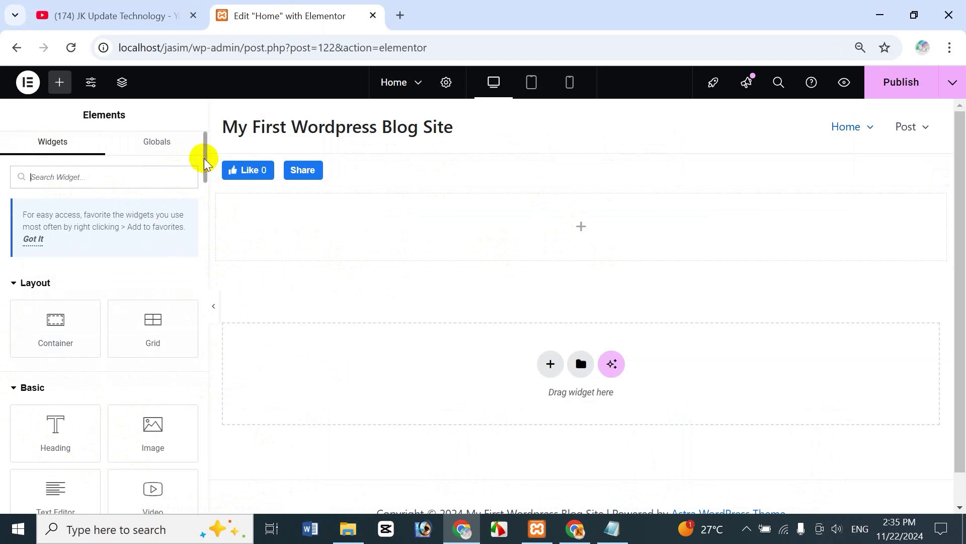
drag(205, 161, 207, 326)
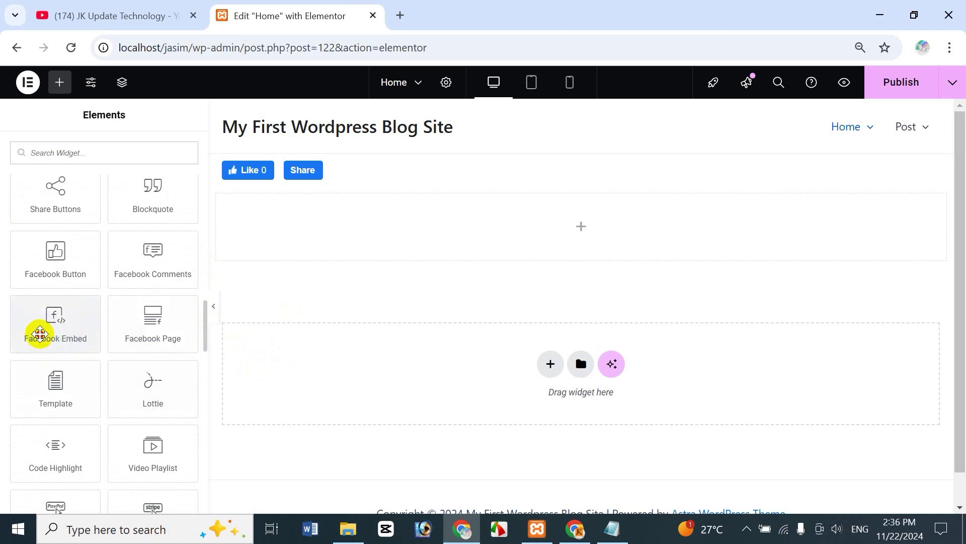
drag(40, 334, 573, 234)
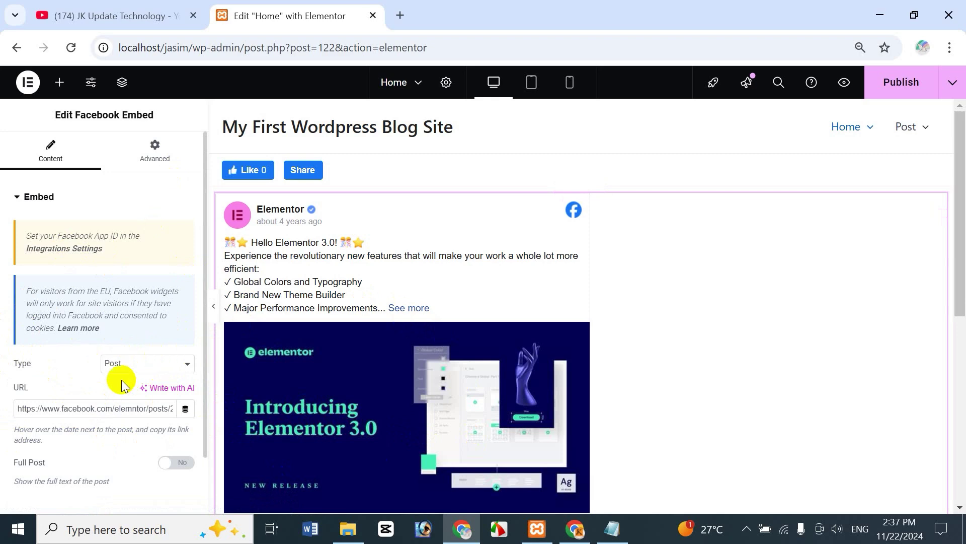
- Switch the Facebook Embed type to Video
click(132, 365)
click(117, 401)
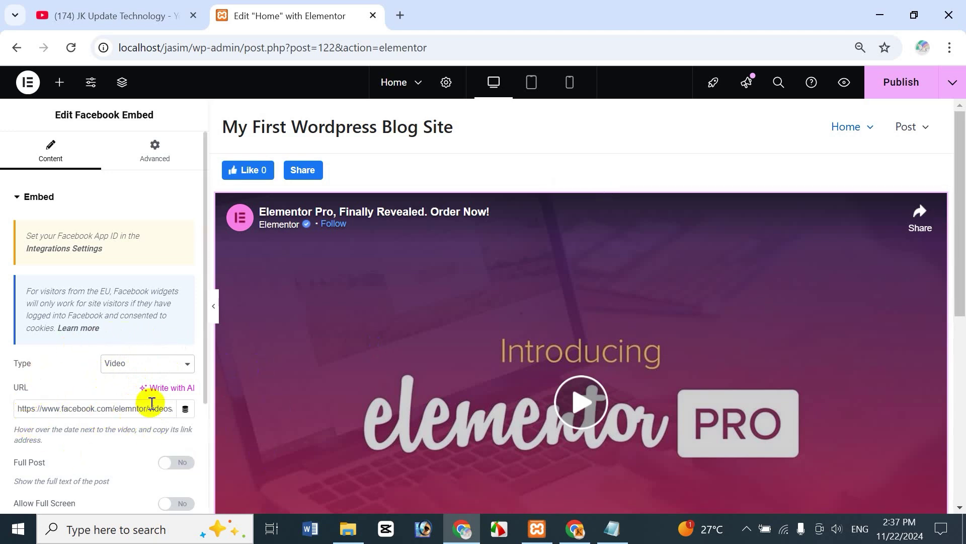
click(115, 361)
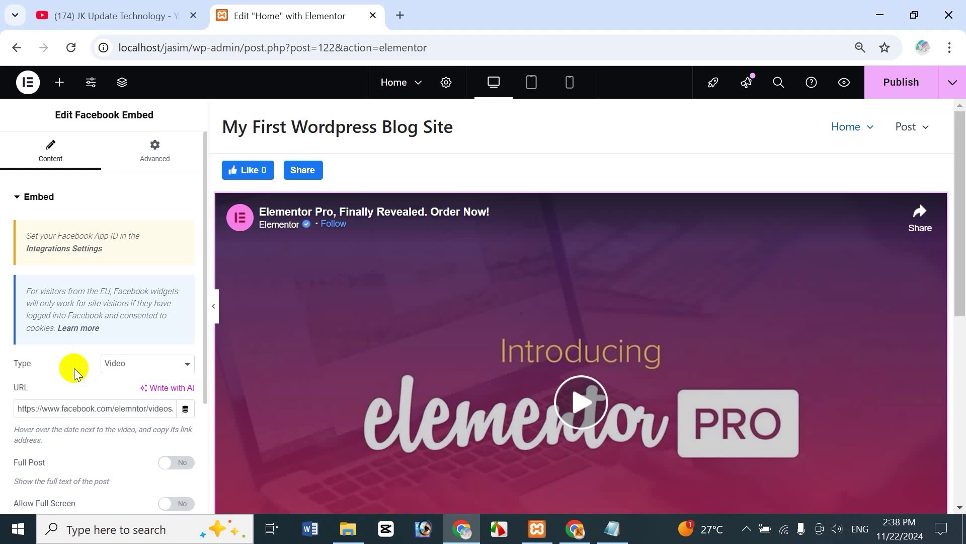
- On the Facebook page, open the "How To Customize Inbox Tabs In Gmail" video, pause it and copy its address
click(577, 533)
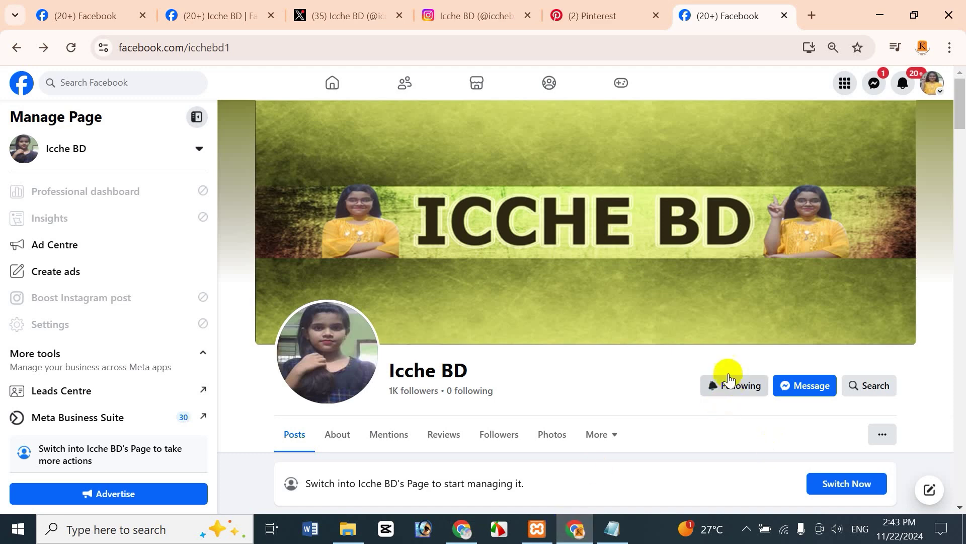
click(461, 529)
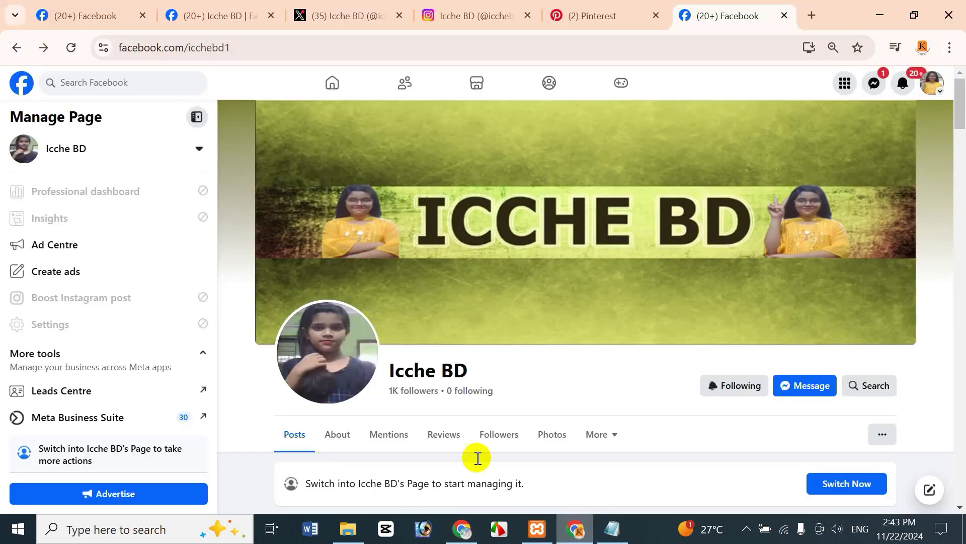
click(575, 528)
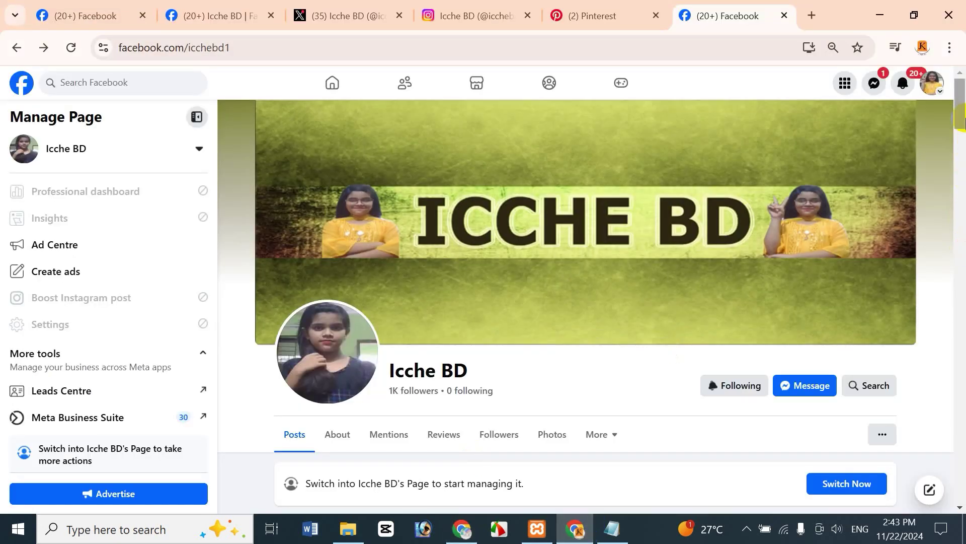
drag(962, 120, 959, 308)
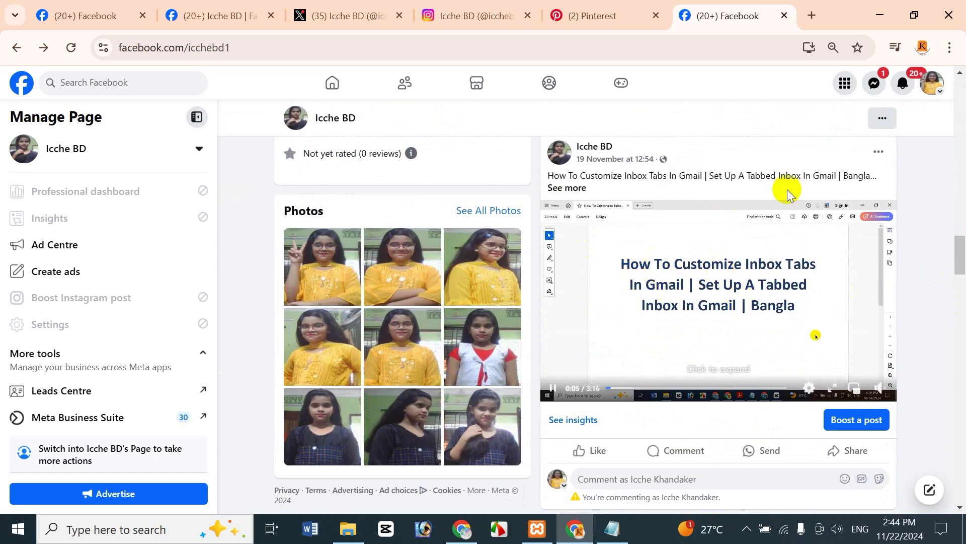
click(687, 254)
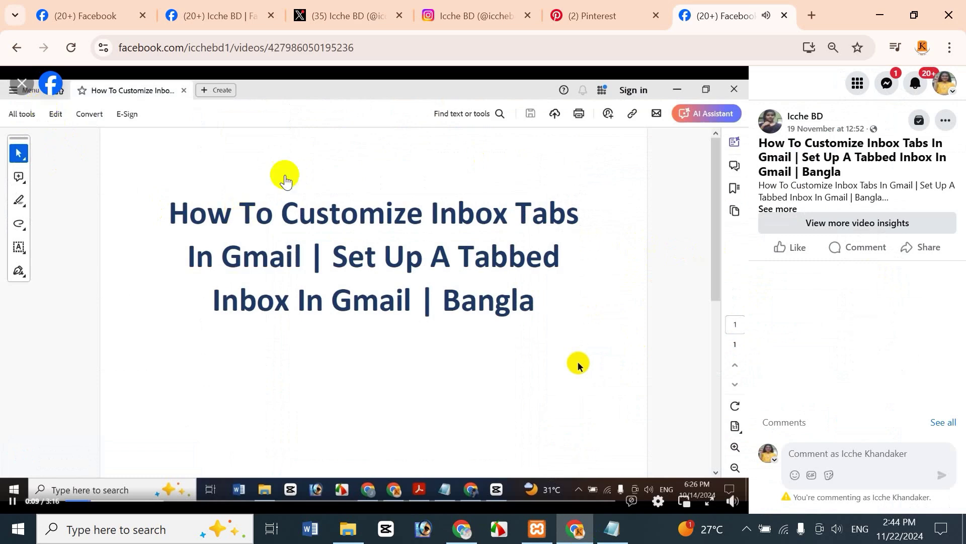
click(13, 502)
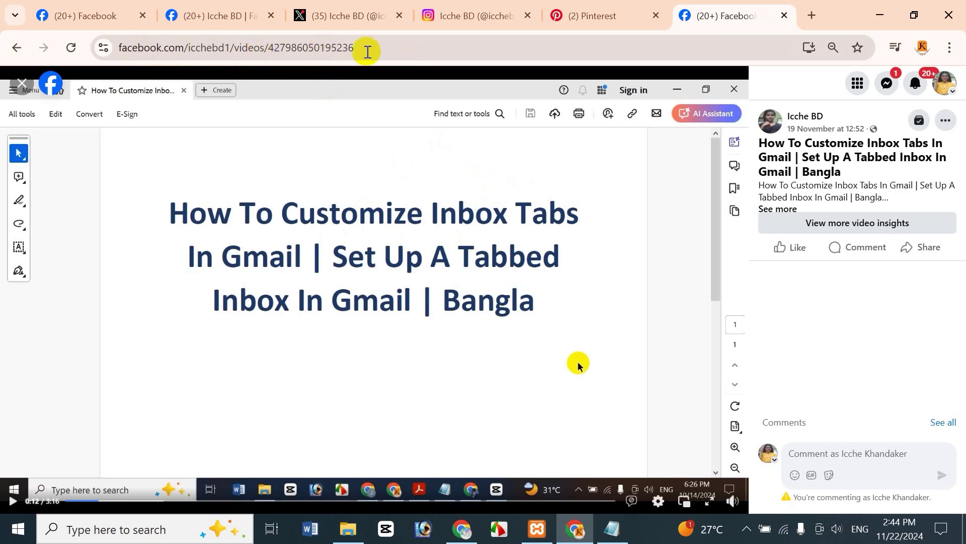
drag(380, 49, 103, 45)
key(ctrl+c)
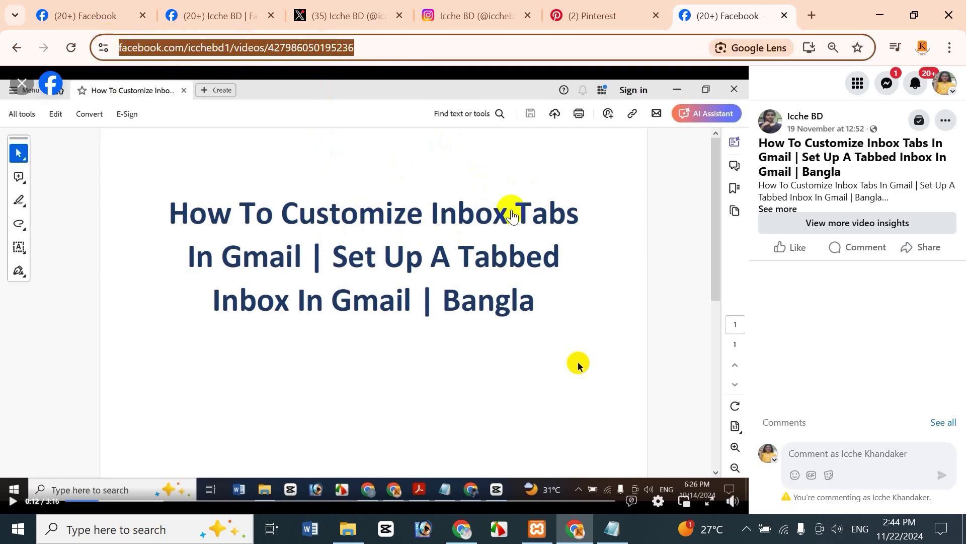
- In the Elementor editor, set the Facebook Embed type to Post and replace its URL with the copied video address
click(463, 534)
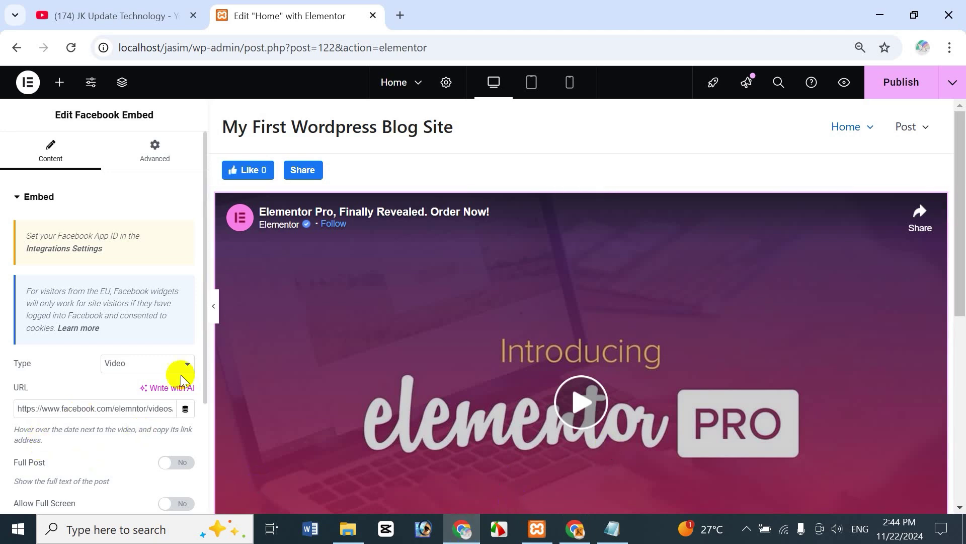
click(123, 363)
click(132, 384)
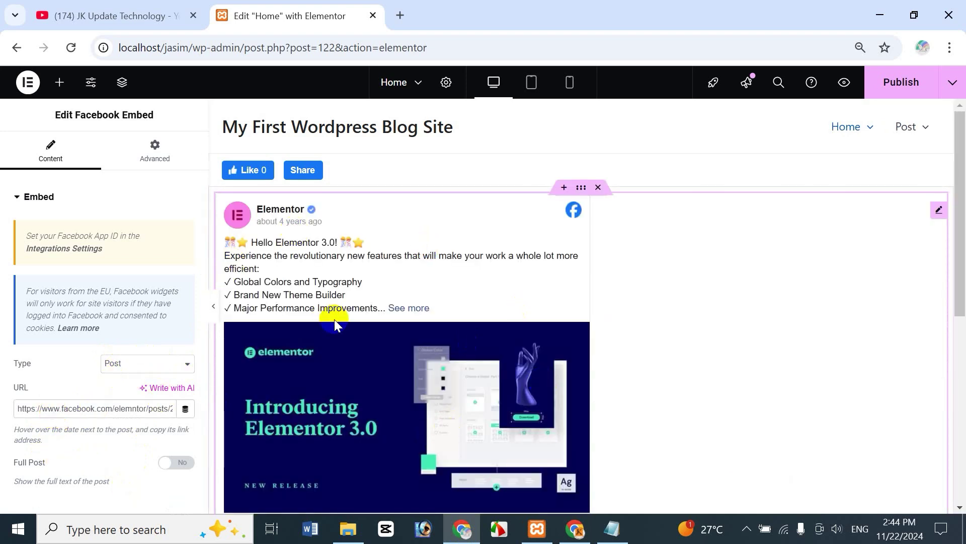
key(ctrl+a)
key(BackSpace)
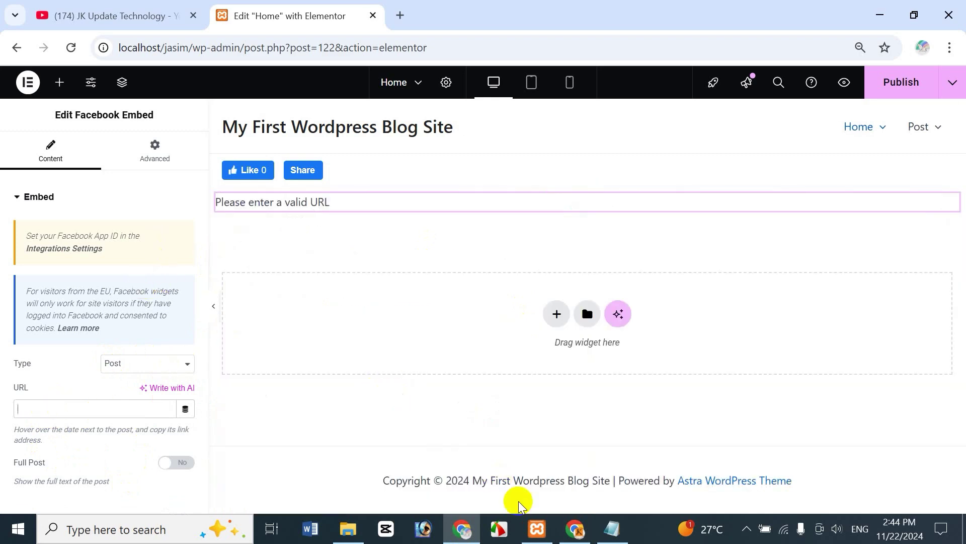
click(575, 528)
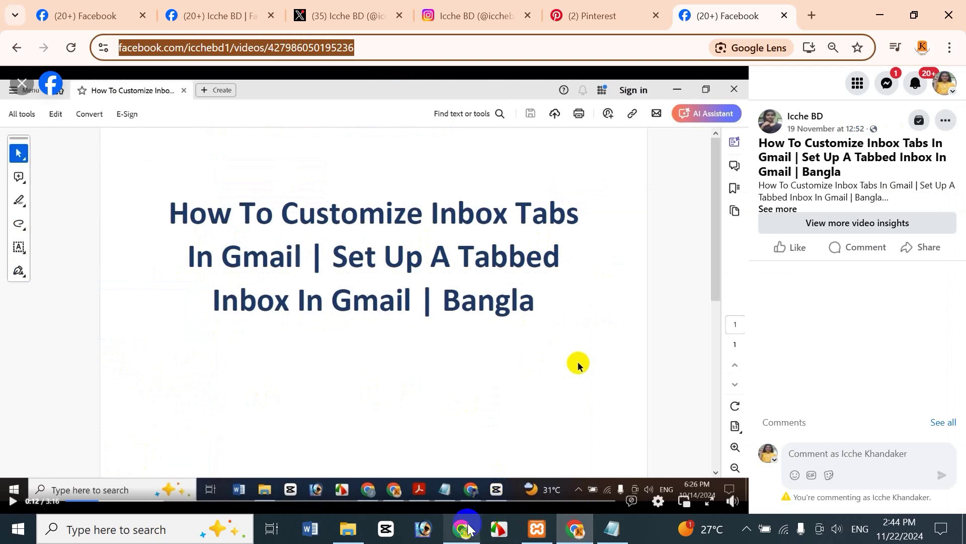
key(alt+Tab)
key(ctrl+v)
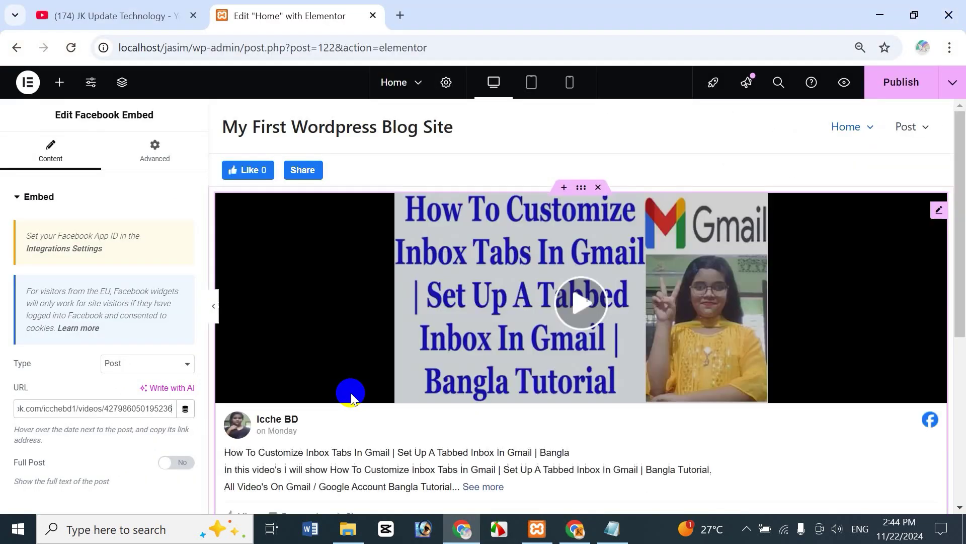
- Close the opened video on Facebook and examine the embedded post in the Elementor preview
click(582, 535)
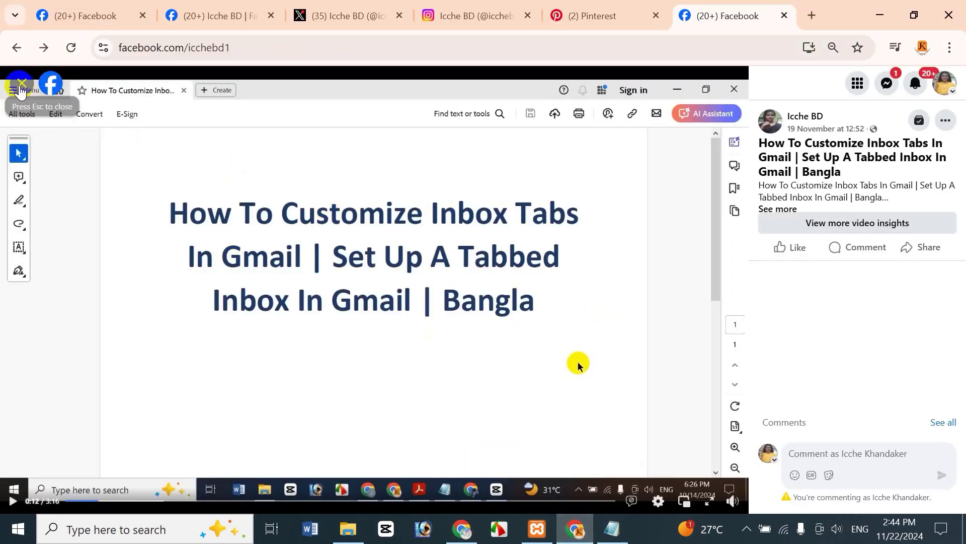
click(21, 84)
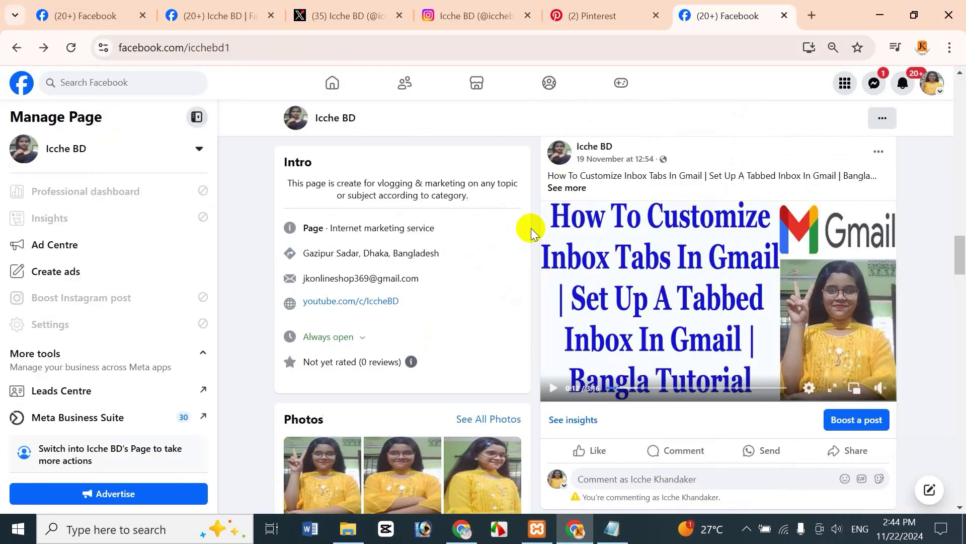
click(458, 529)
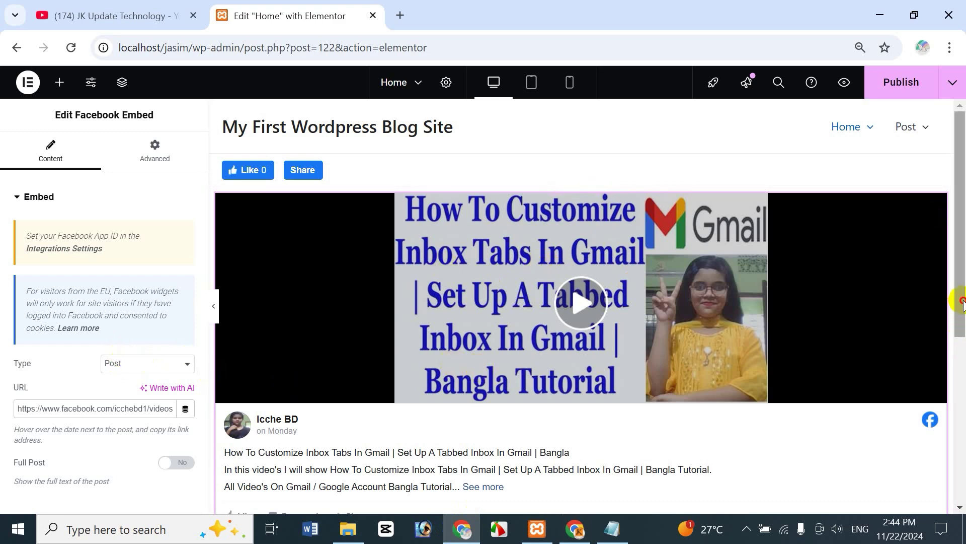
mouse_move(963, 302)
mouse_down()
mouse_move(962, 332)
mouse_move(962, 305)
mouse_up()
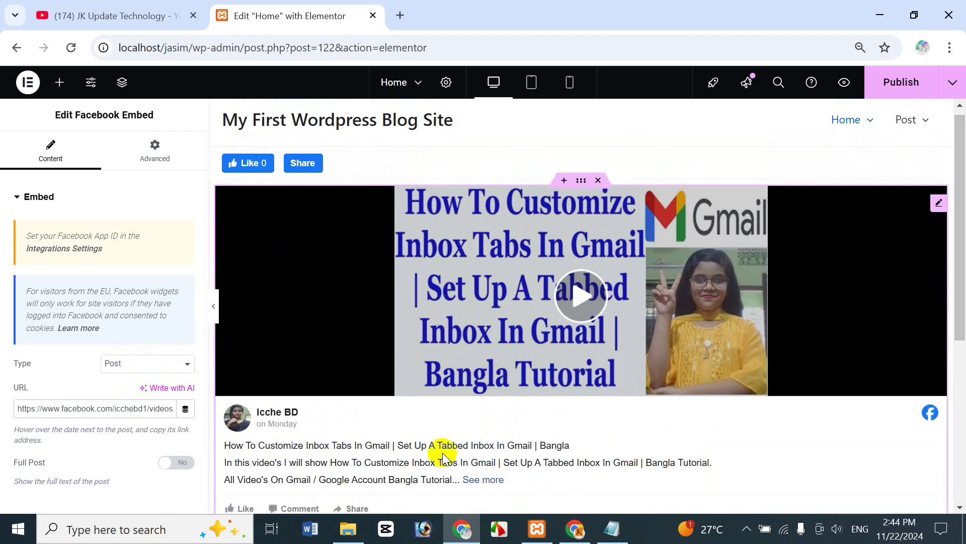
drag(961, 302, 962, 314)
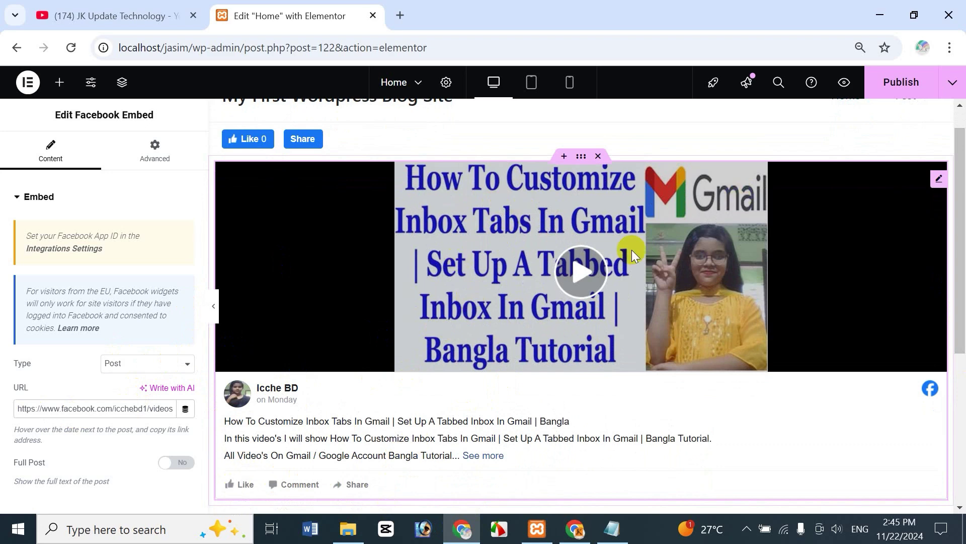
- Change the Facebook Embed type from Post to Video
click(124, 363)
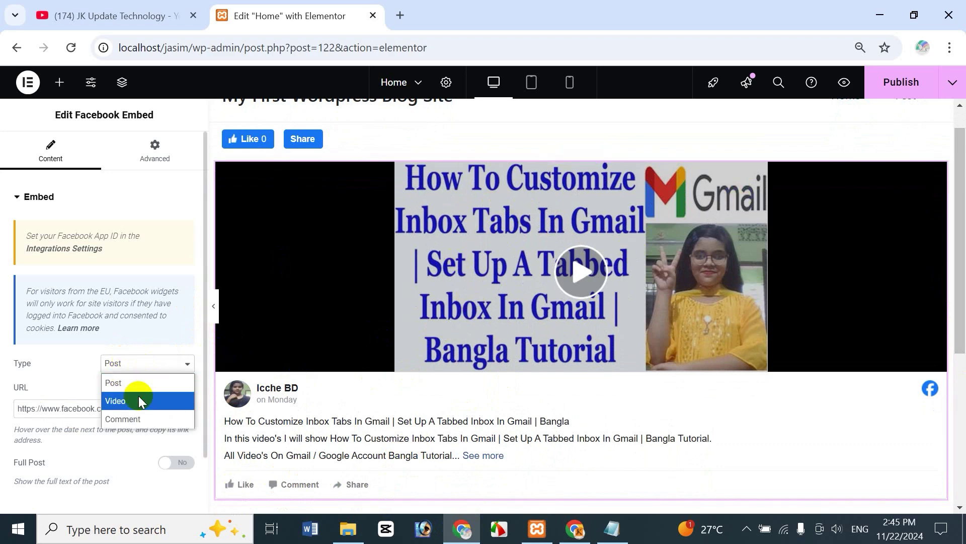
click(138, 395)
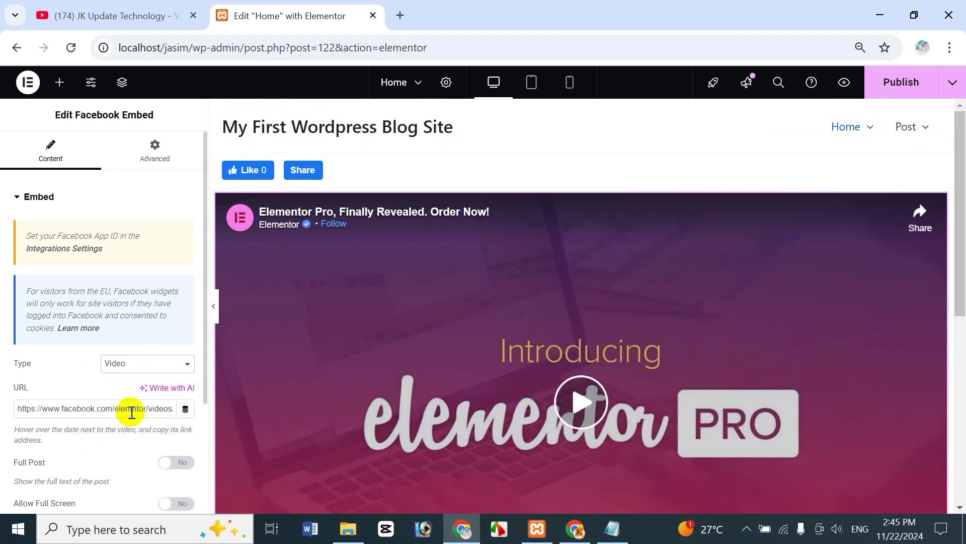
- Replace the Facebook Embed video URL with the copied address of the Gmail inbox tabs video
key(ctrl+a)
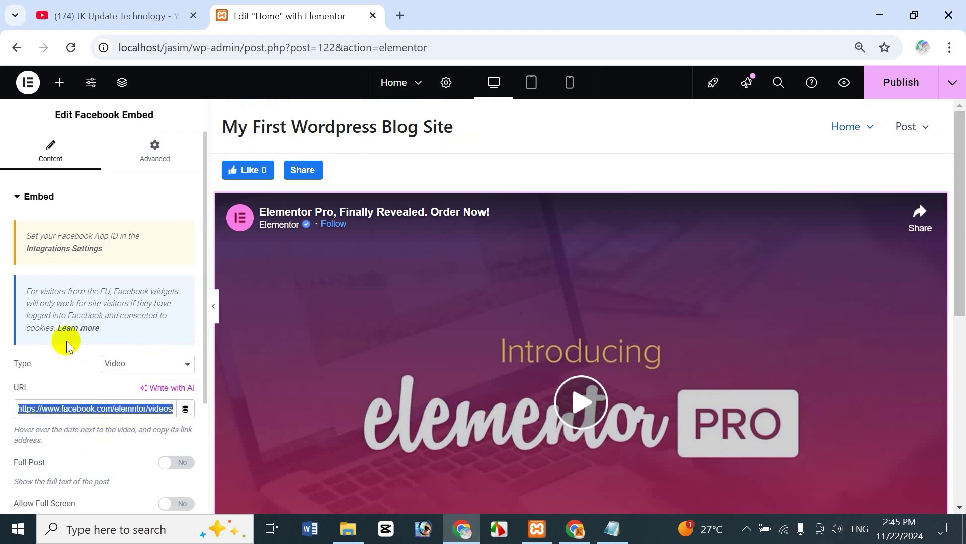
key(BackSpace)
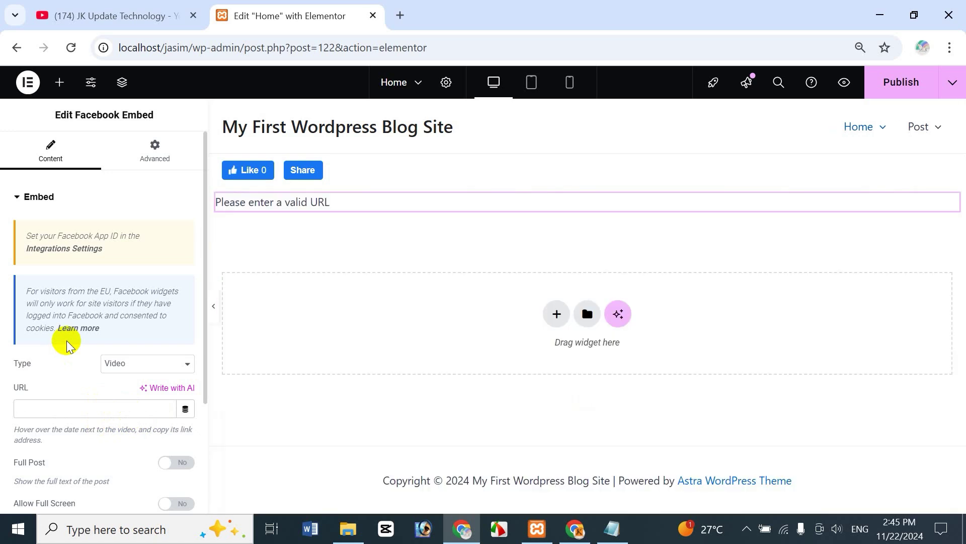
key(ctrl+v)
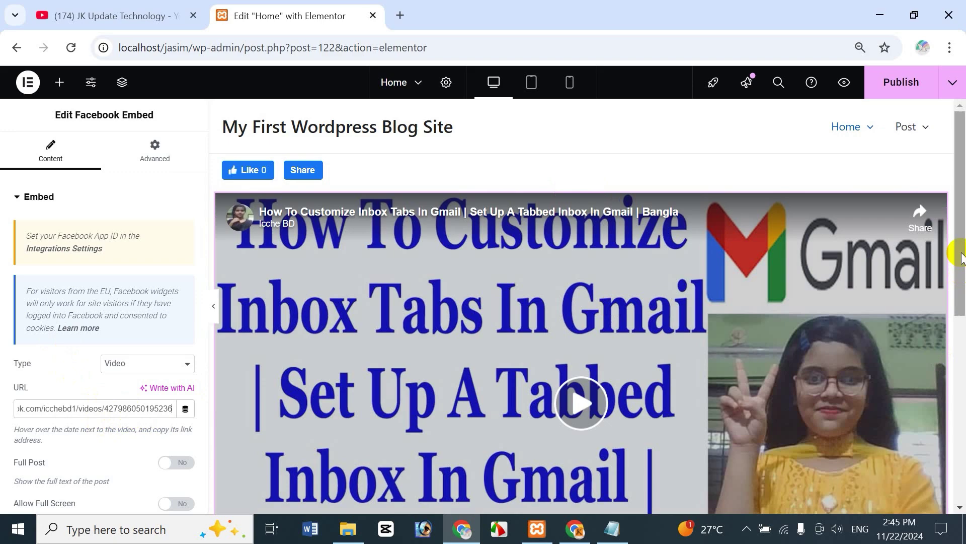
drag(962, 257, 961, 284)
- Switch the Facebook Embed type to Post and look over the embedded post in the preview
click(120, 363)
click(118, 383)
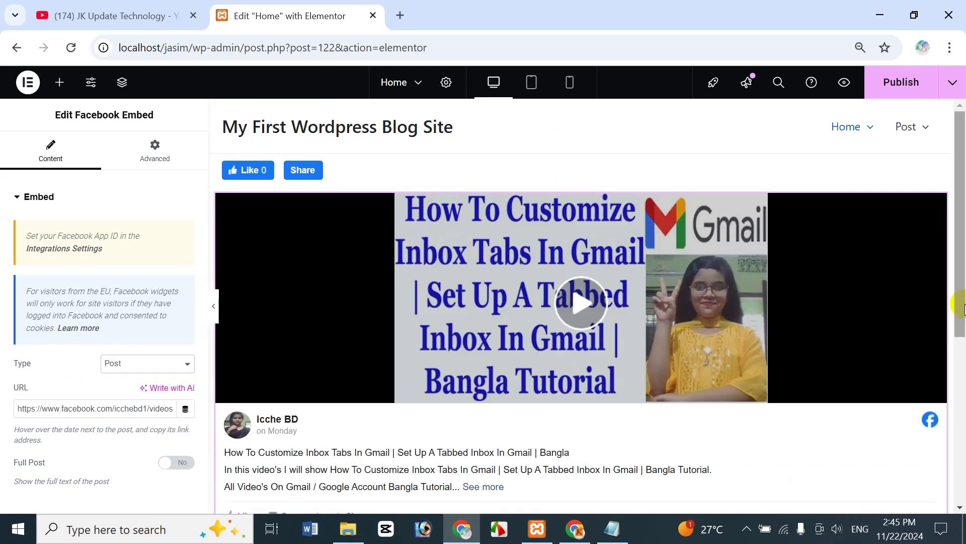
drag(961, 306, 961, 366)
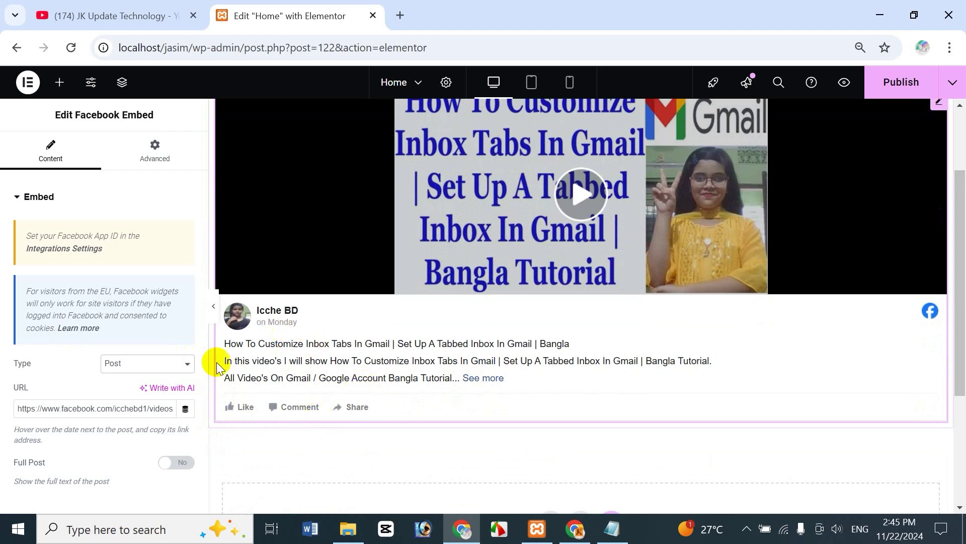
- Return the Facebook Embed type to Video and look over the embedded video in the preview
click(113, 366)
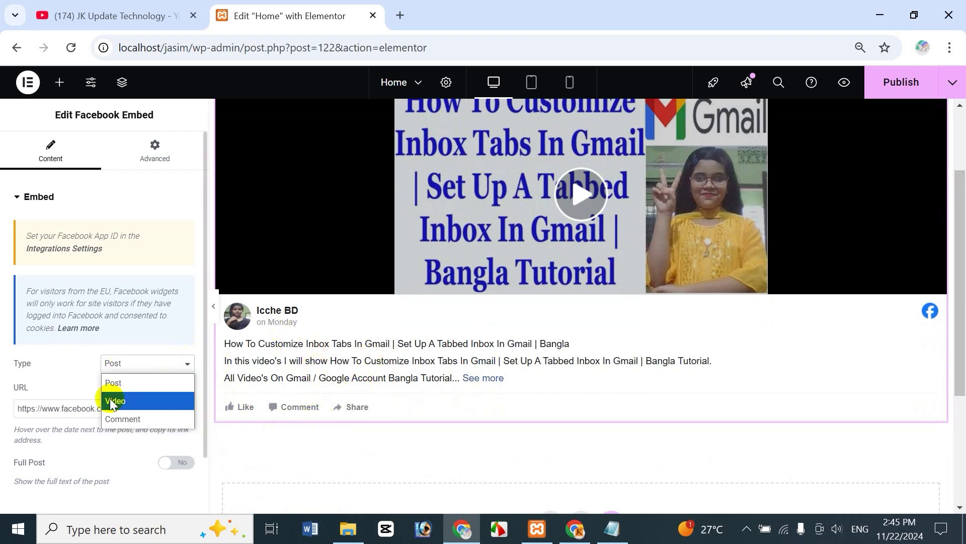
click(119, 401)
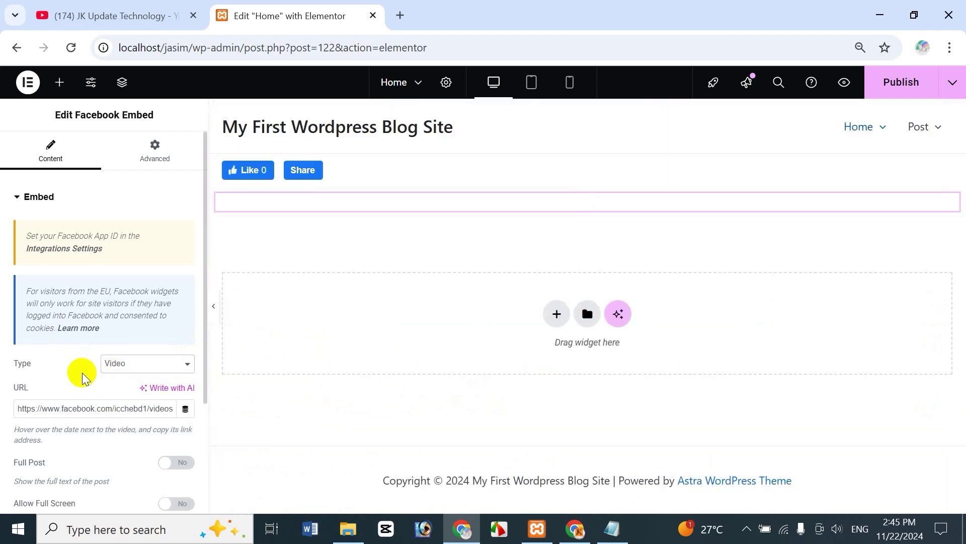
scroll(962, 287, down, 5)
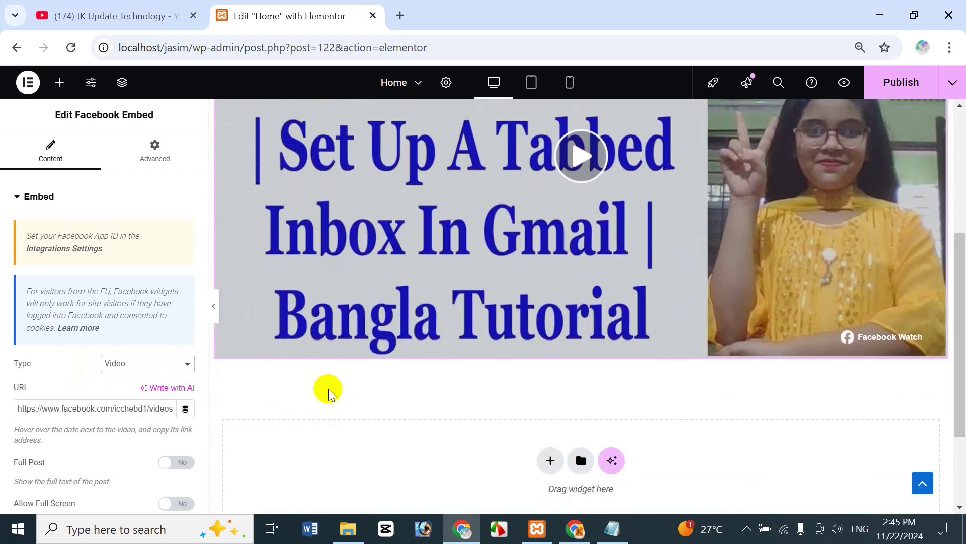
click(123, 363)
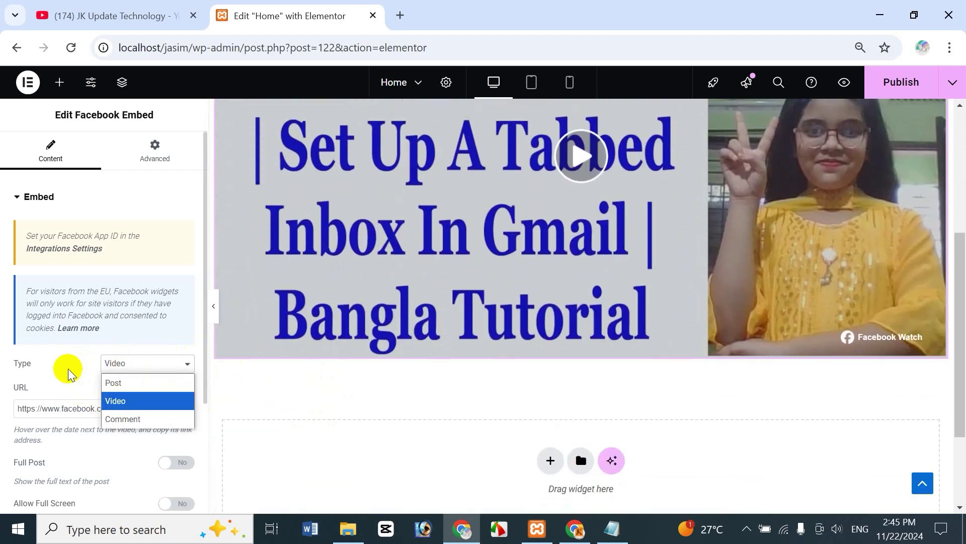
click(237, 401)
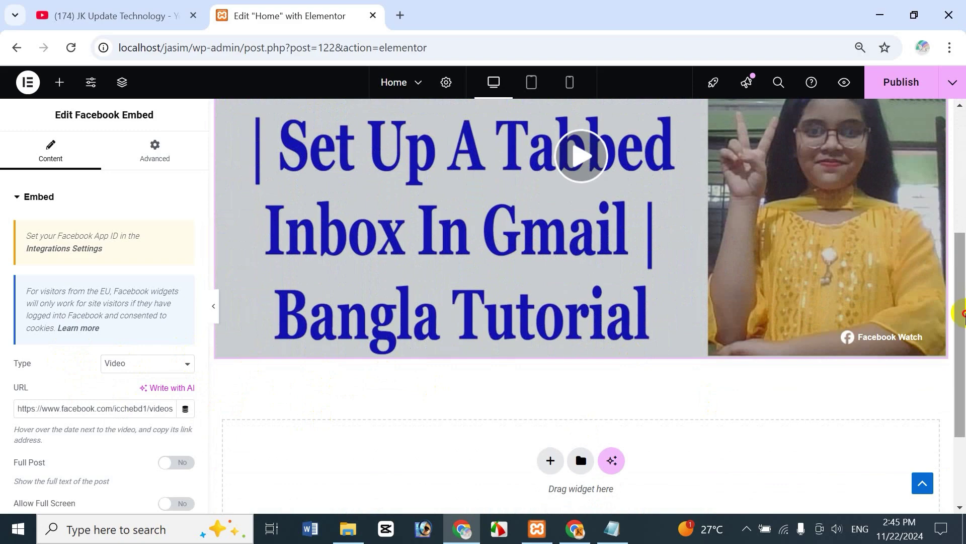
drag(963, 306, 962, 204)
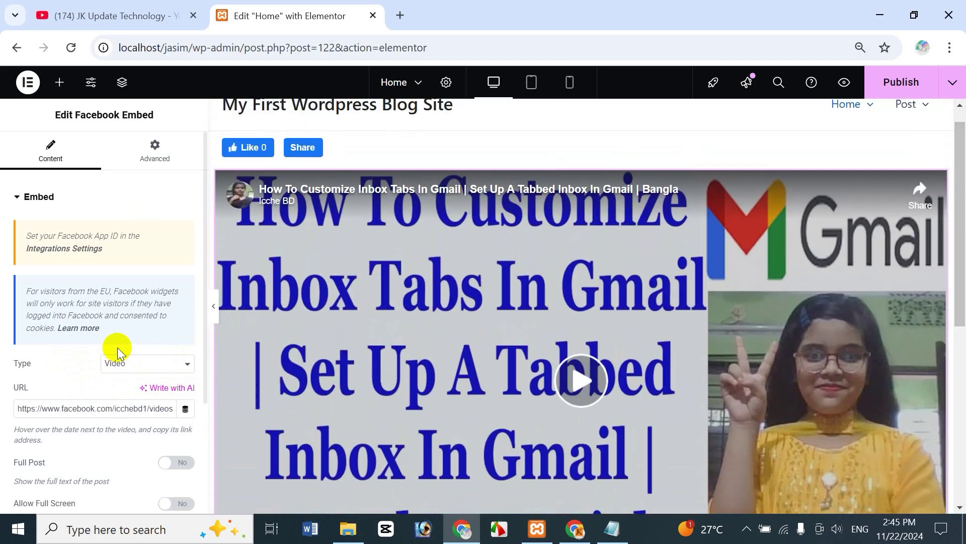
- Set the Facebook Embed type to Post, turn on Full Post and check the preview
click(123, 365)
click(119, 381)
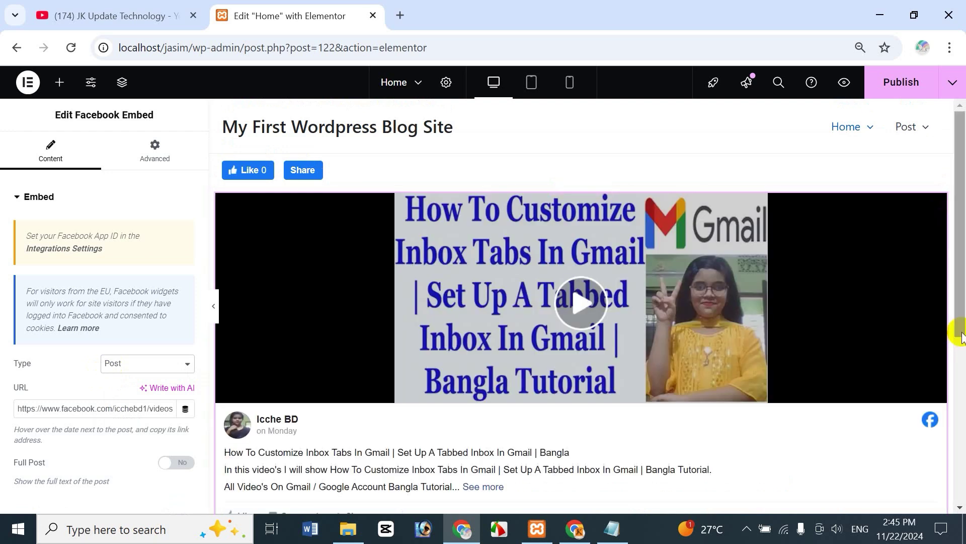
drag(961, 308, 960, 358)
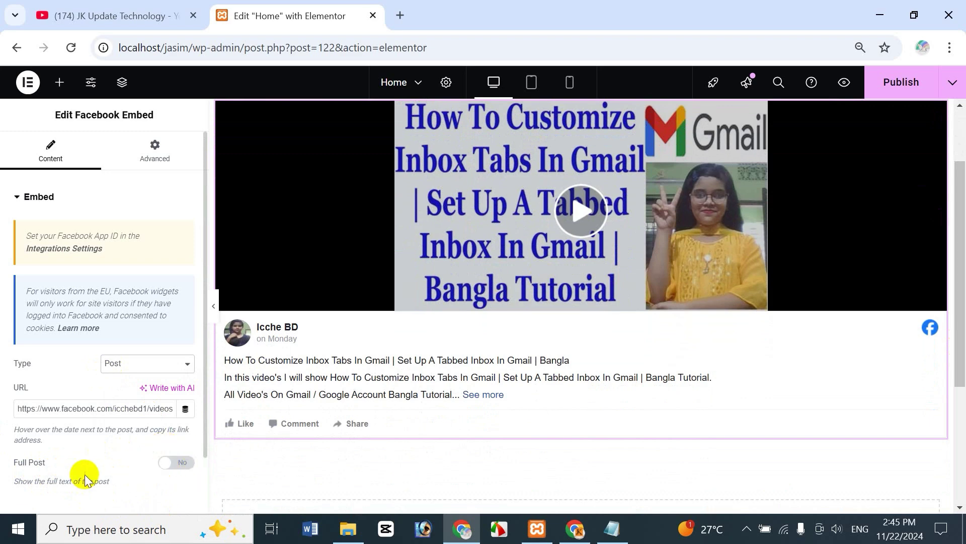
click(180, 467)
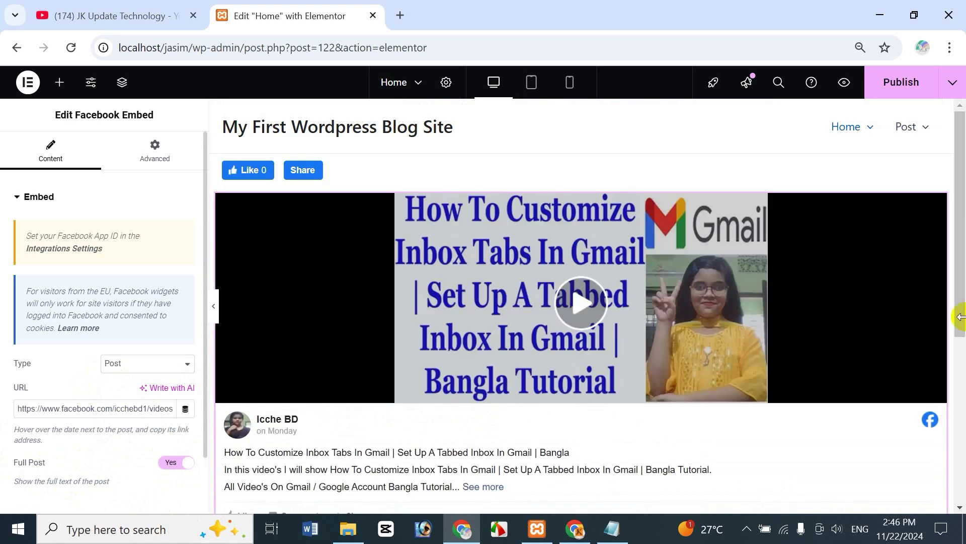
drag(960, 324, 962, 351)
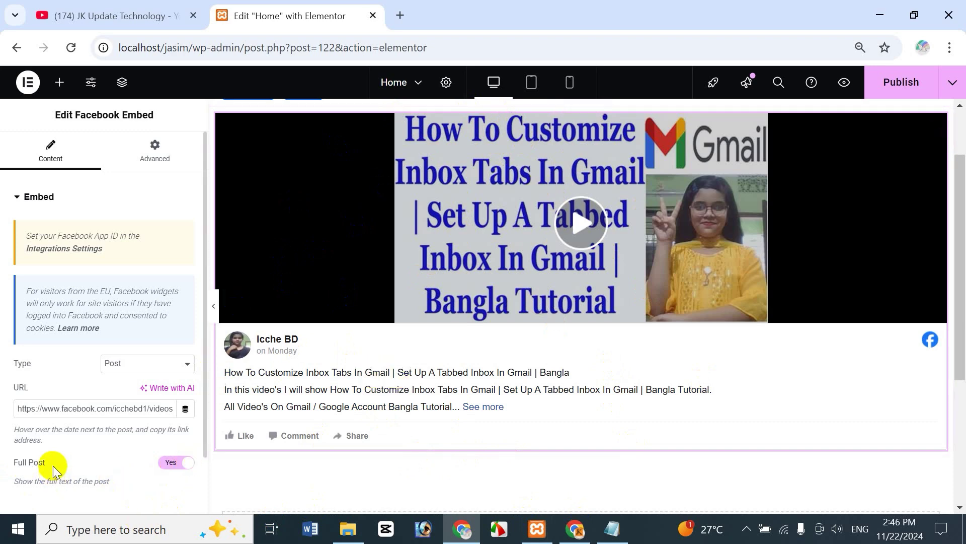
- Turn off Full Post, set the Facebook Embed type to Video and look over the video options
click(172, 463)
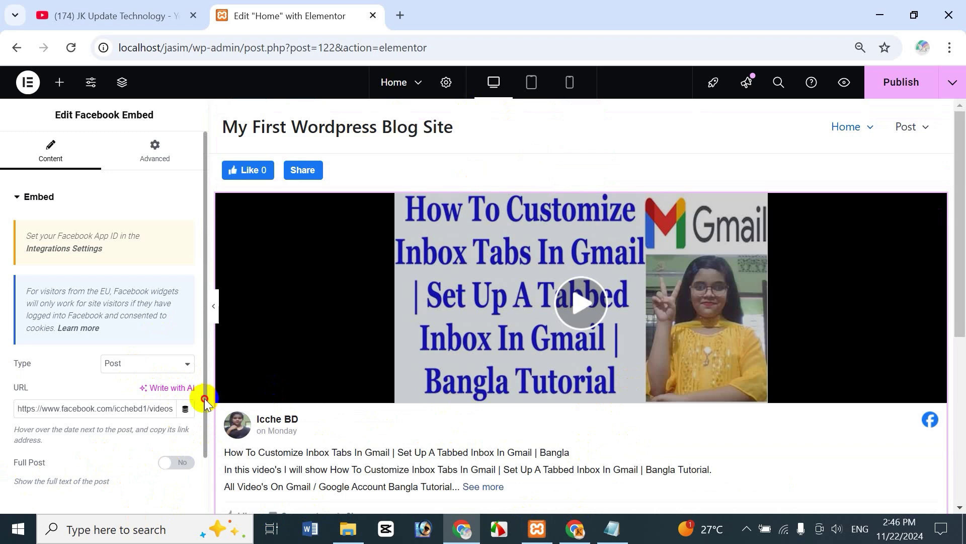
scroll(204, 398, down, 1)
click(129, 335)
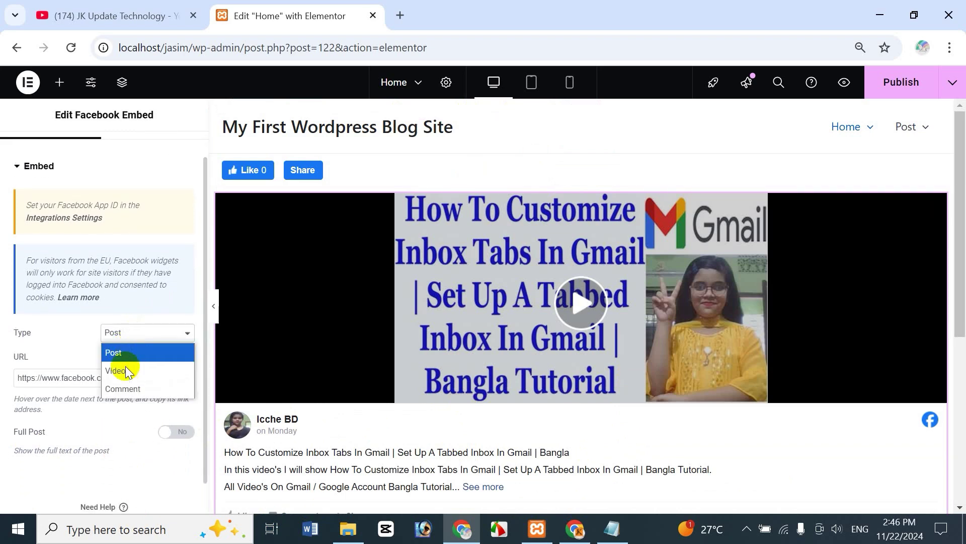
click(117, 370)
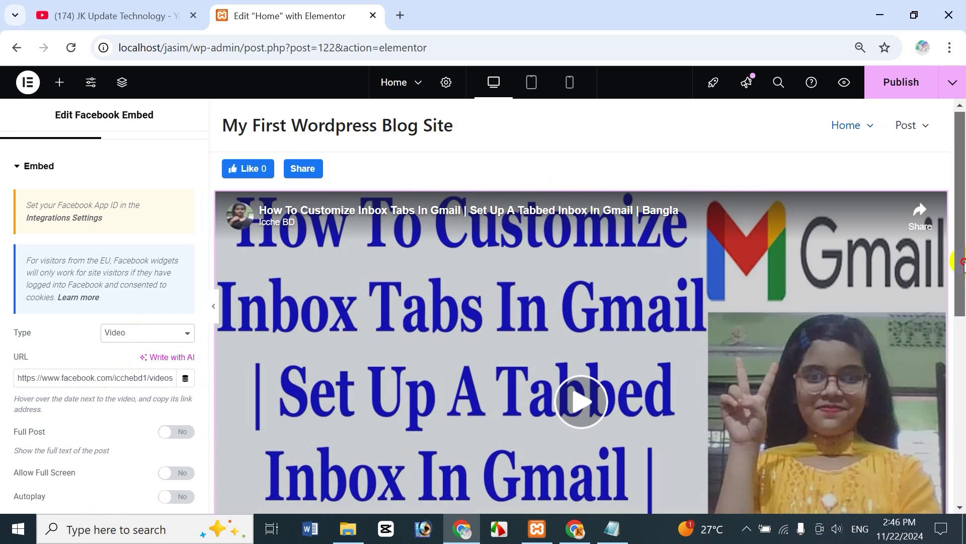
drag(961, 226, 962, 269)
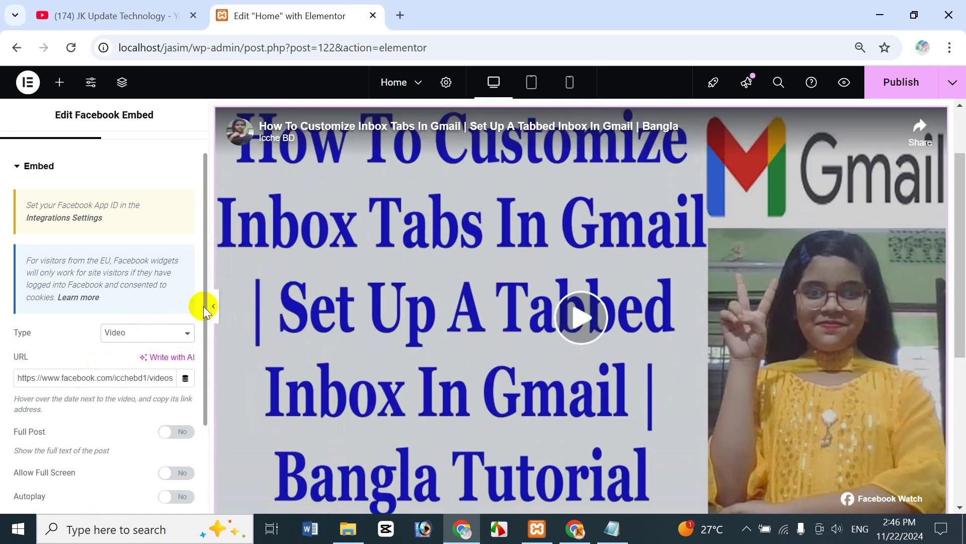
drag(203, 306, 203, 370)
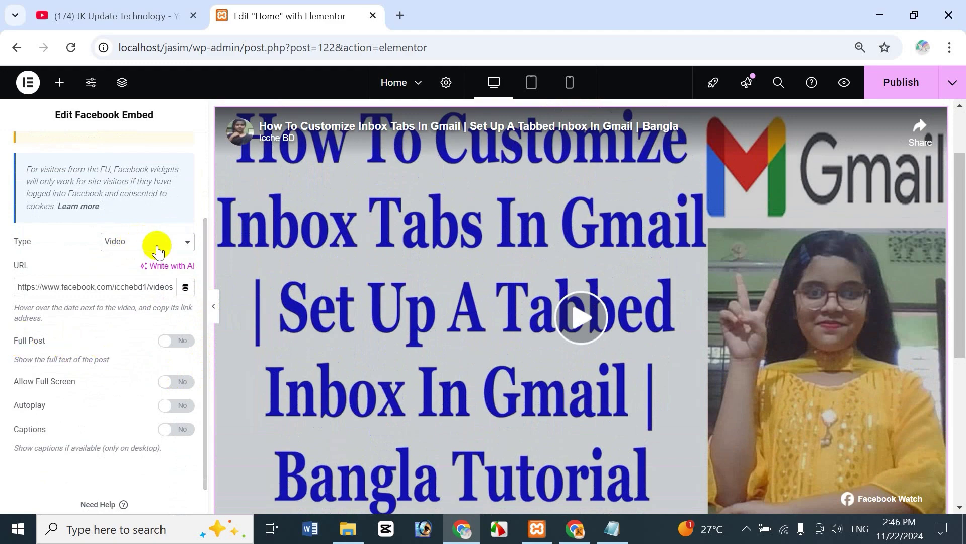
scroll(960, 260, down, 2)
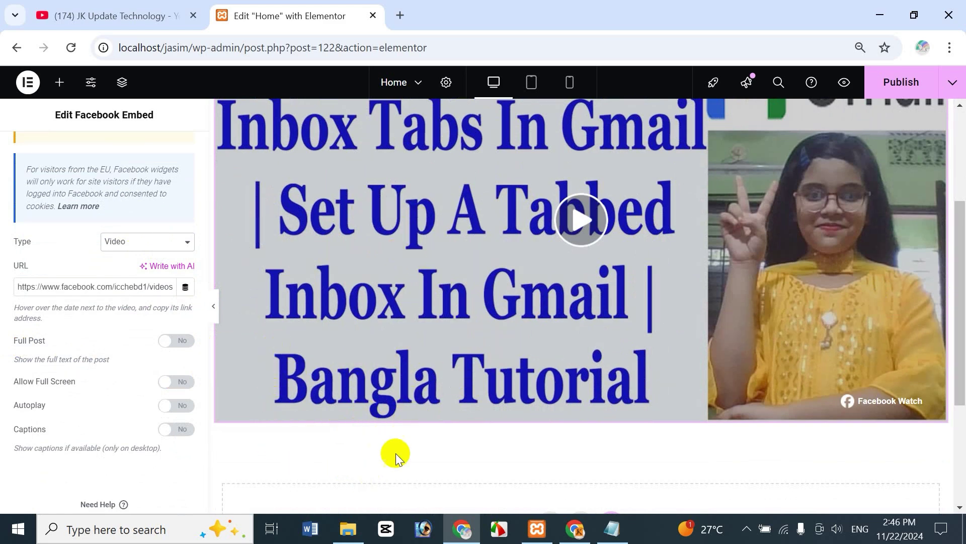
- Turn on Full Post for the video embed, check the preview and turn the option off again
click(169, 341)
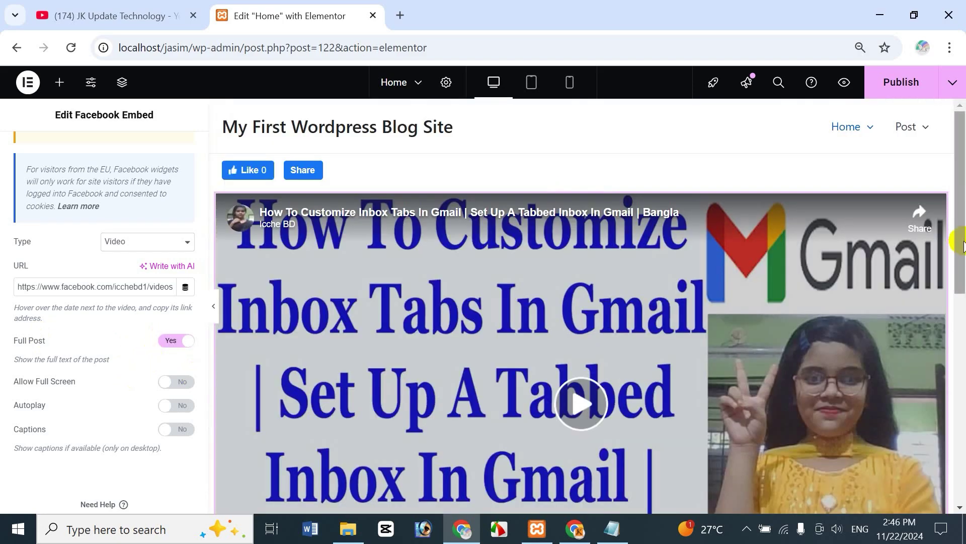
scroll(962, 247, down, 5)
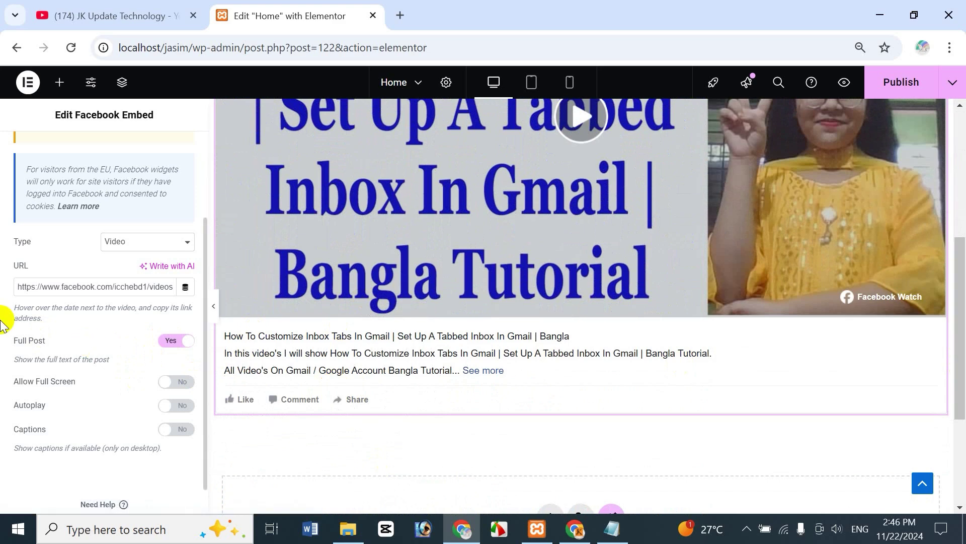
click(166, 343)
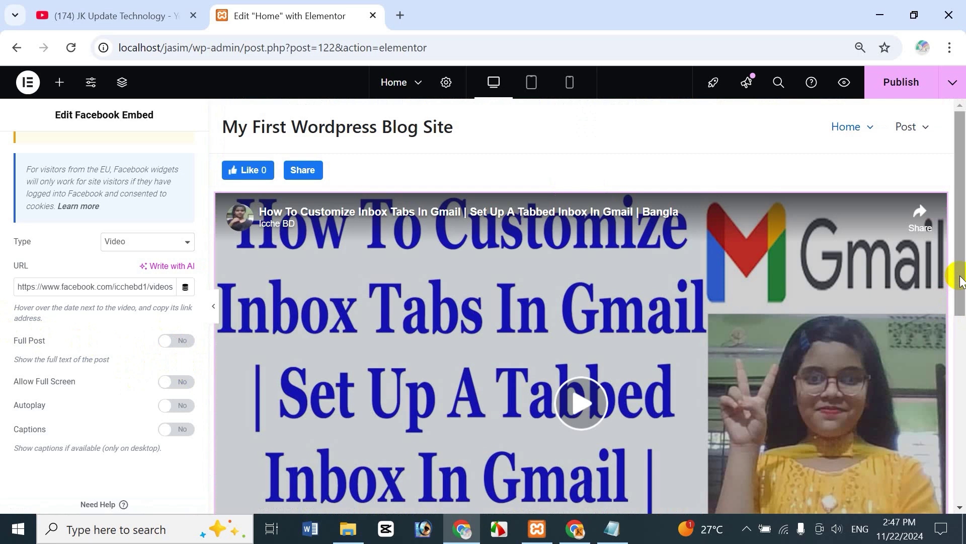
drag(951, 270, 962, 403)
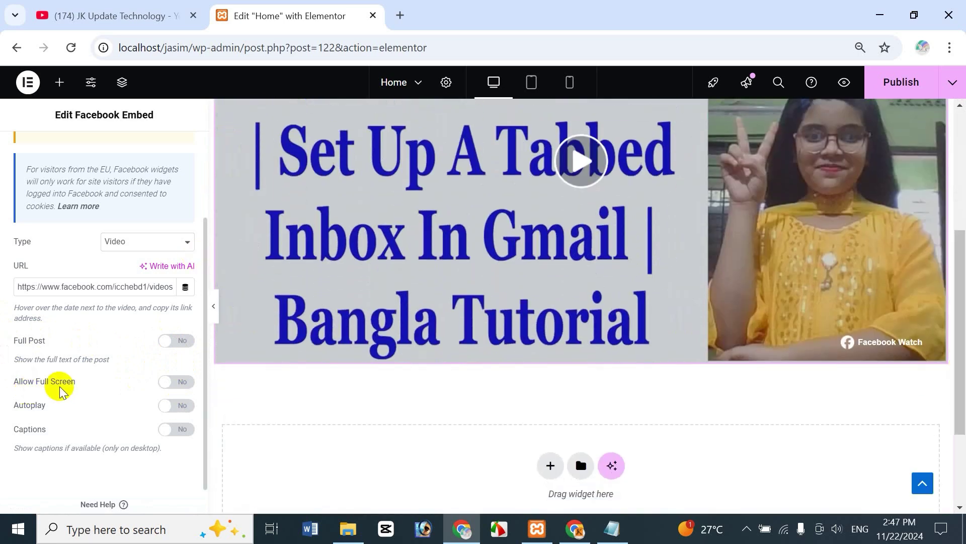
drag(960, 356, 960, 265)
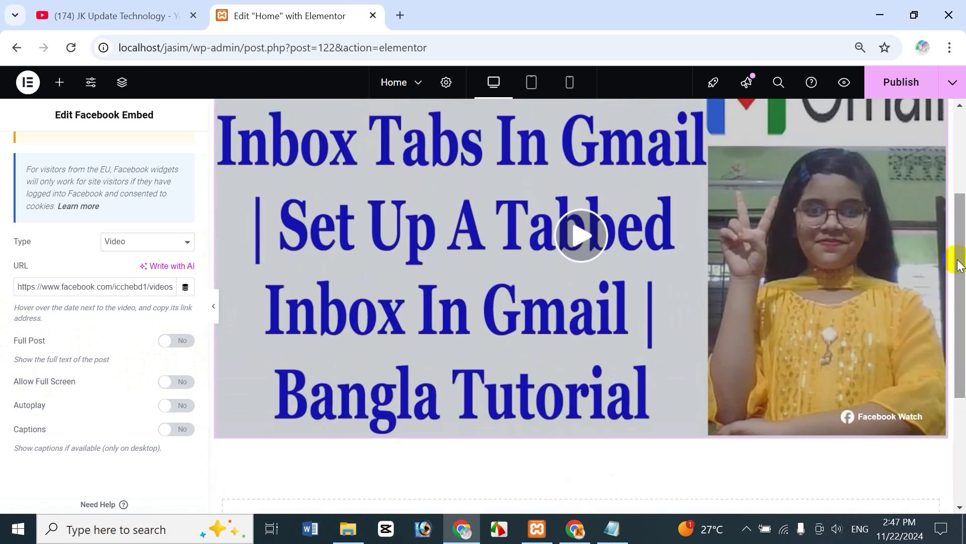
- Publish the Home page and open the live page to check the embedded video
click(912, 82)
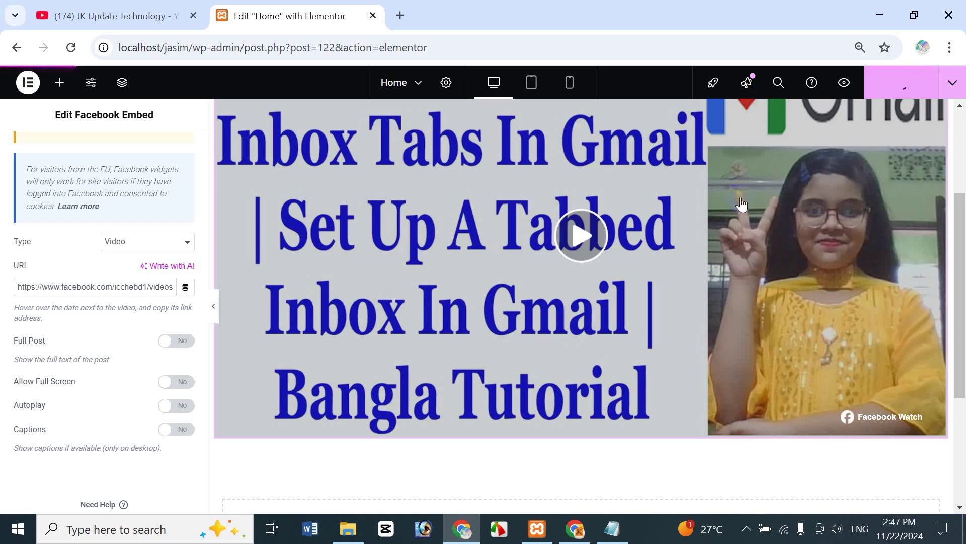
click(953, 86)
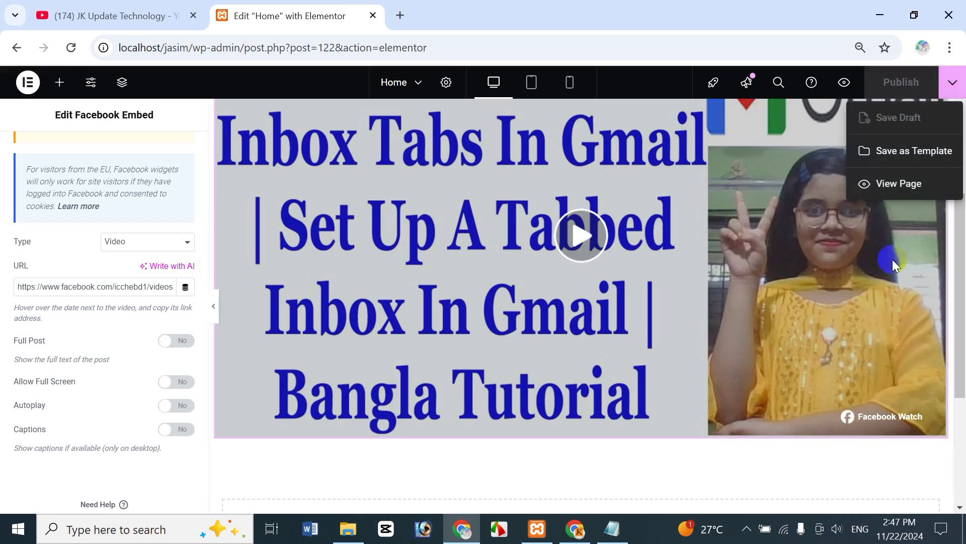
click(891, 180)
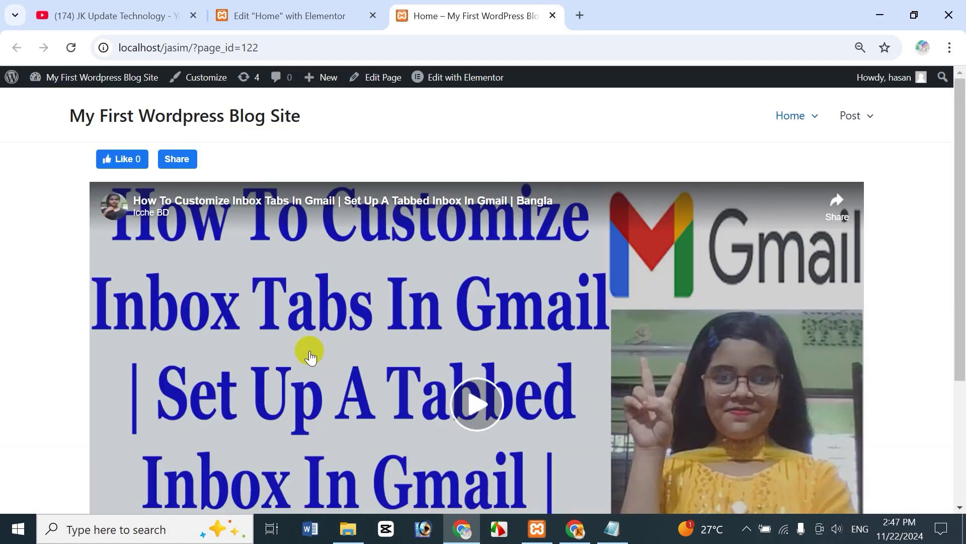
scroll(957, 286, down, 3)
scroll(958, 283, up, 1)
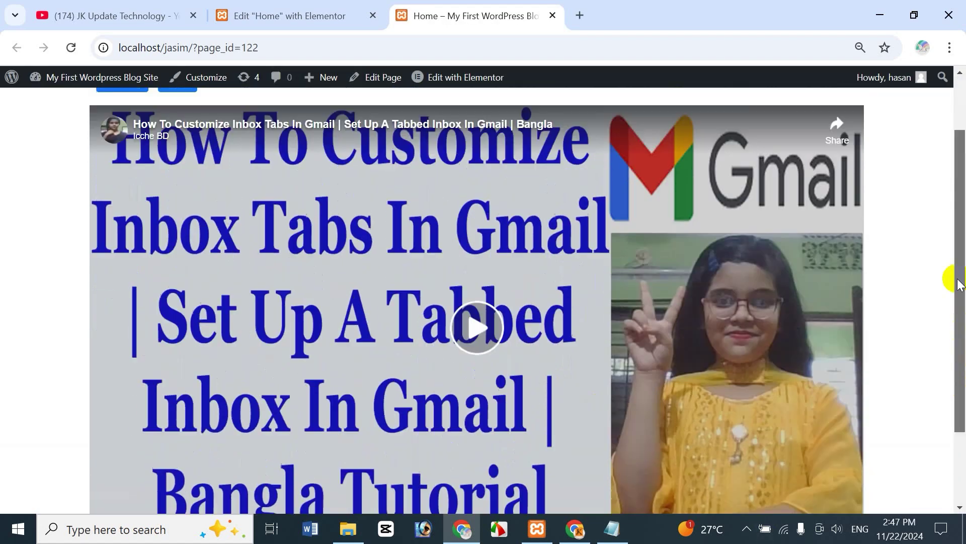
- In the Elementor editor, turn on Allow Full Screen for the Facebook Embed and publish the change
click(272, 6)
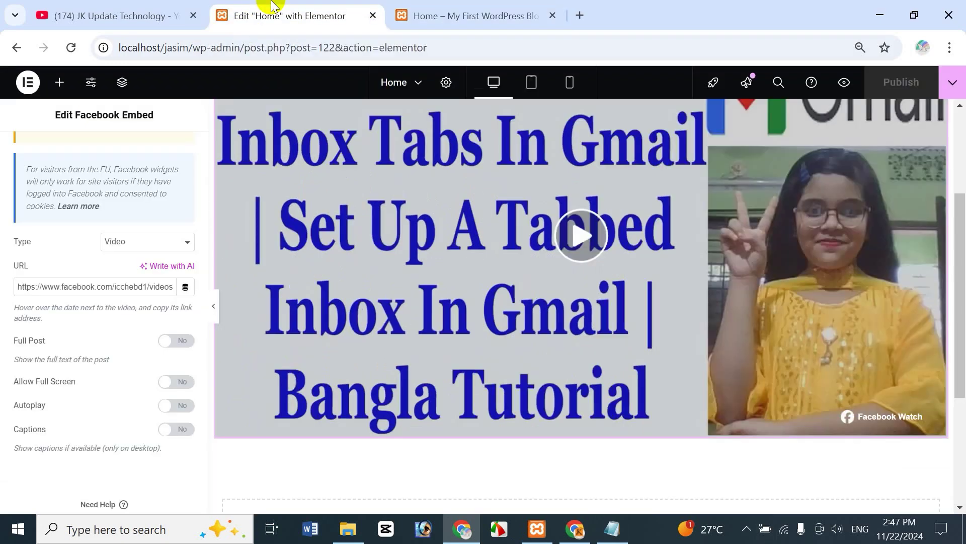
click(172, 382)
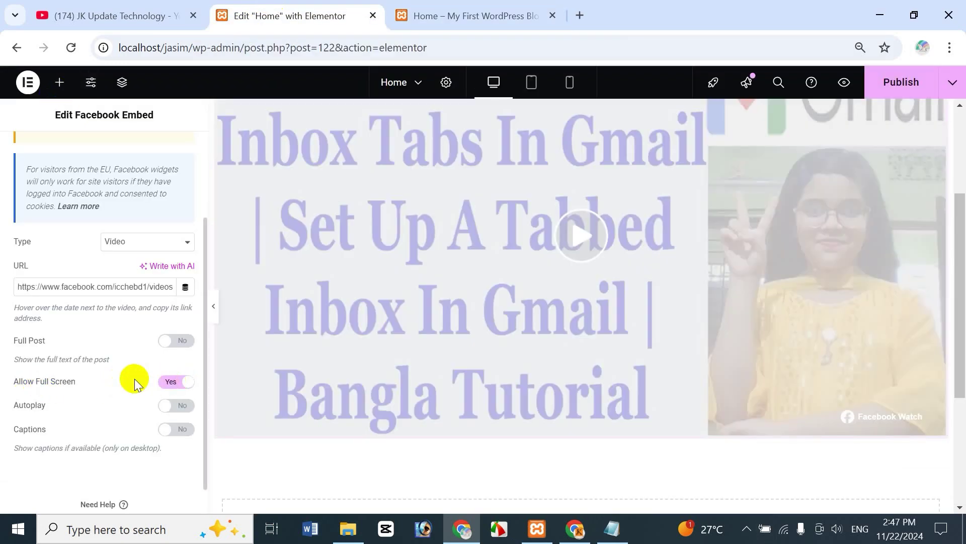
click(919, 89)
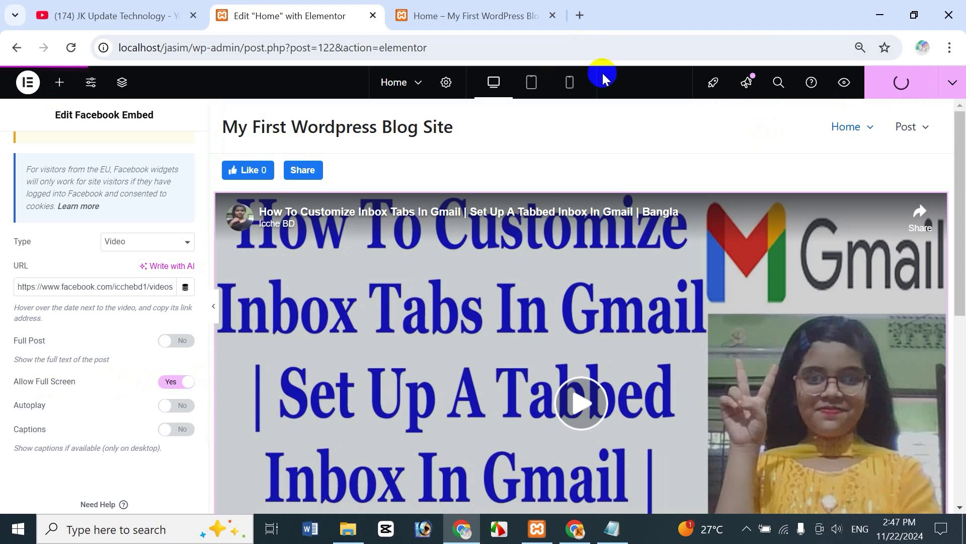
- Reload the live Home page to check the embedded Facebook video
click(490, 16)
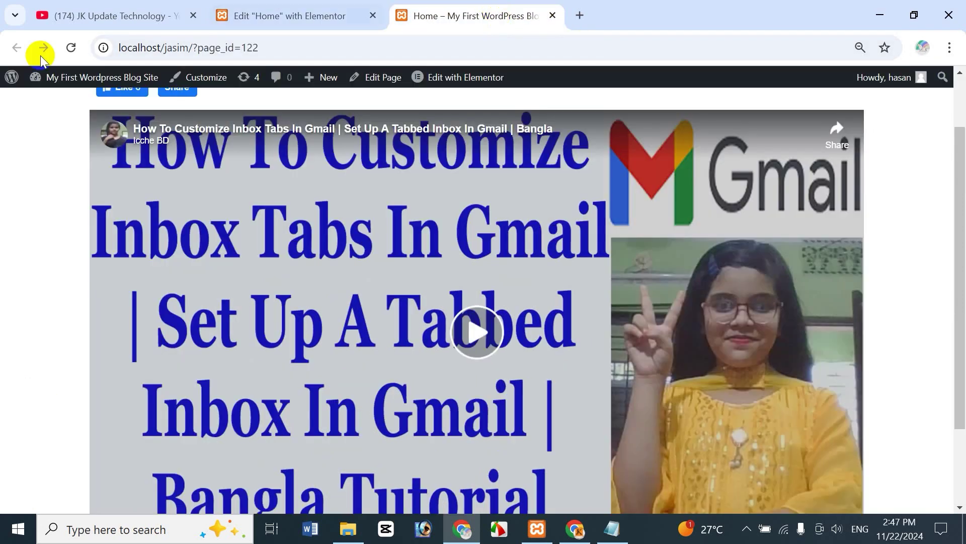
click(69, 49)
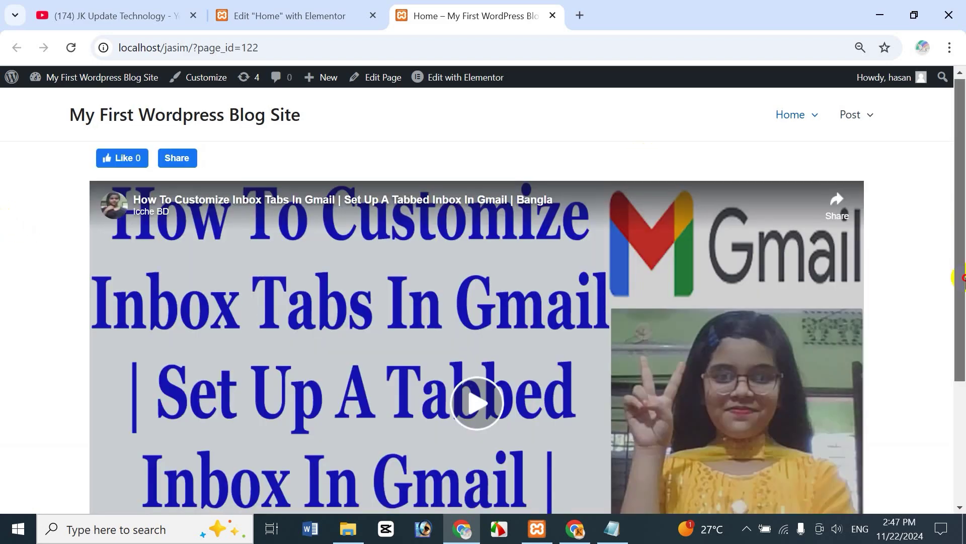
- Compare the embedded video on the live Home page with the Elementor editor and turn off Allow Full Screen for the Facebook Embed
mouse_move(962, 278)
mouse_down()
mouse_move(962, 388)
mouse_move(961, 282)
mouse_up()
click(289, 11)
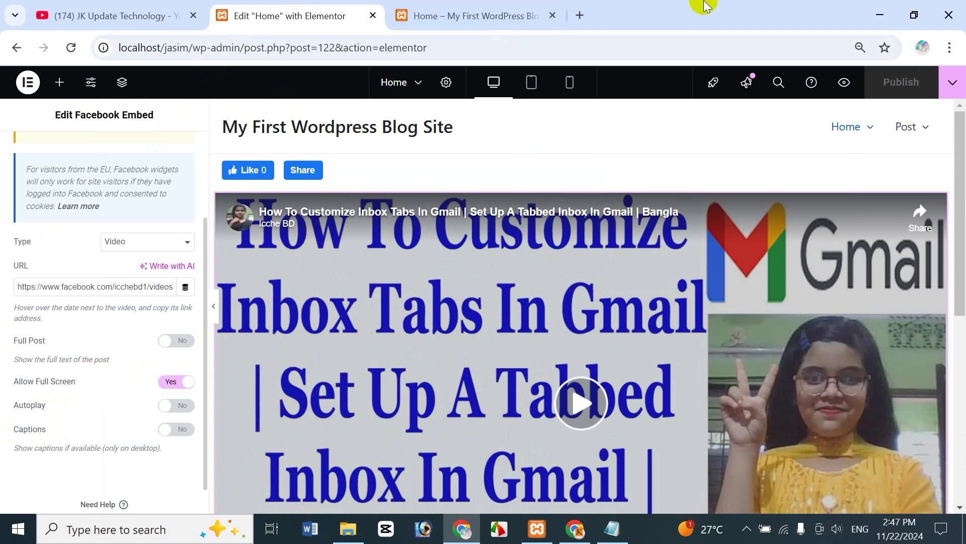
click(536, 15)
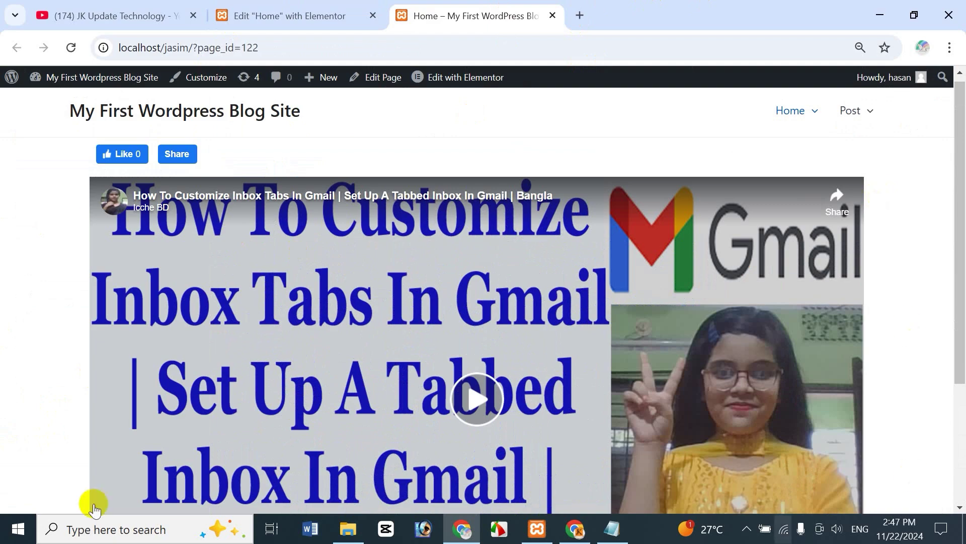
click(294, 9)
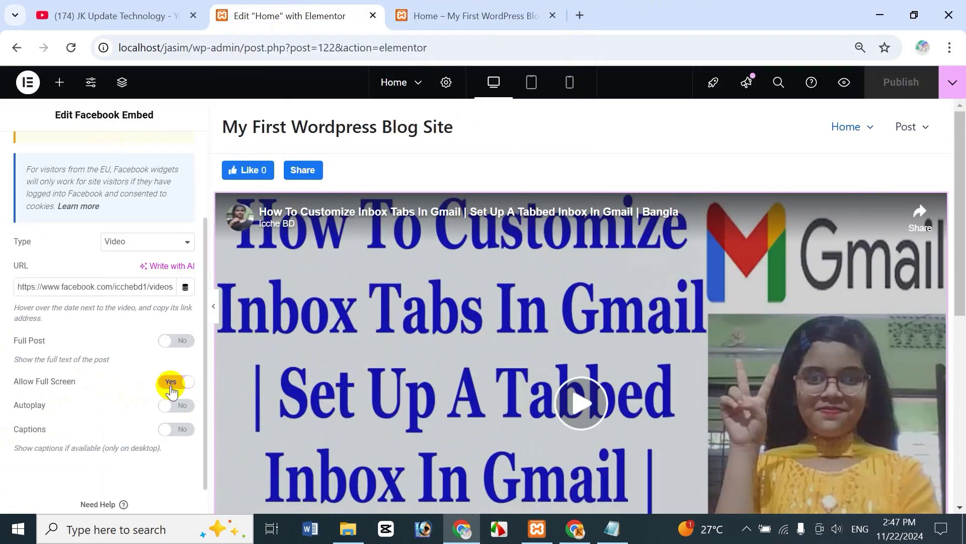
click(171, 388)
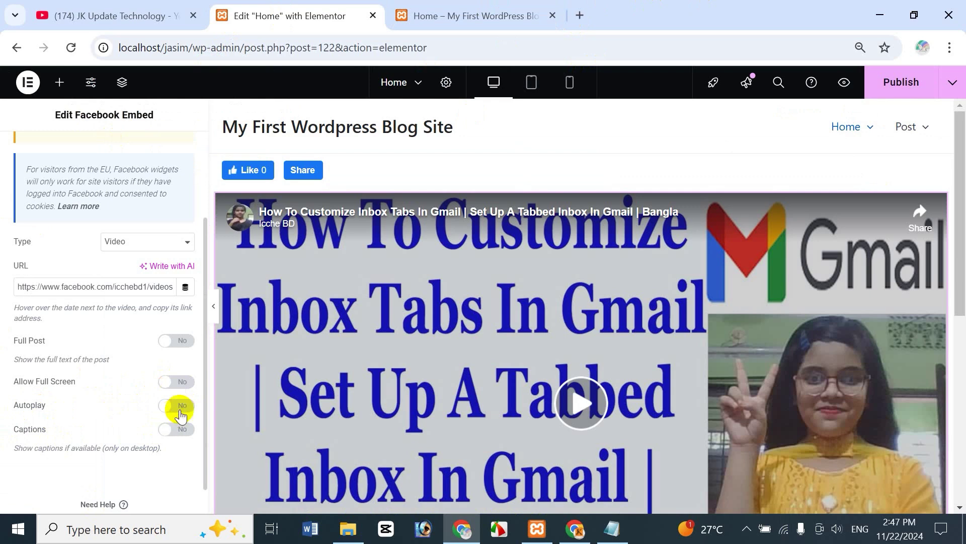
click(463, 15)
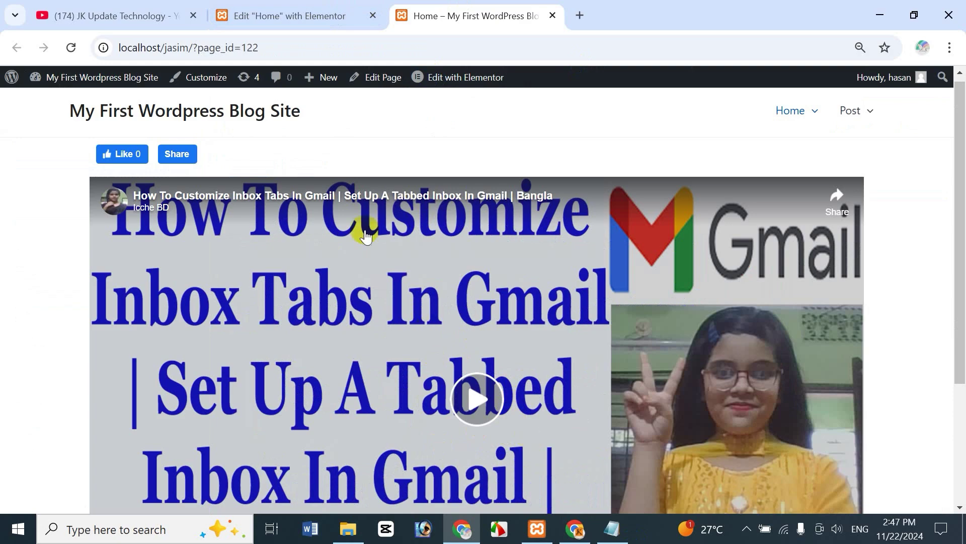
click(279, 14)
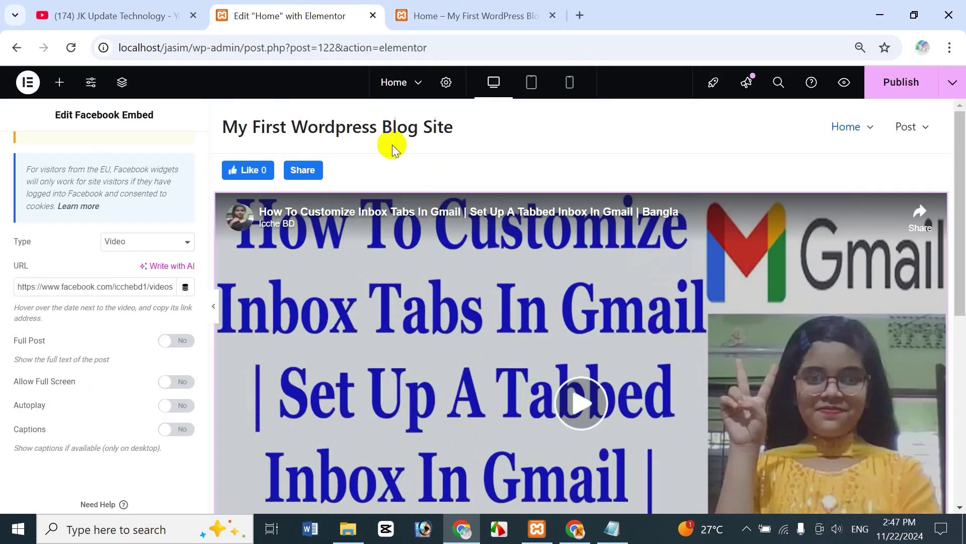
- Turn on Autoplay for the Facebook Embed video, turn it off again and check the preview
click(176, 405)
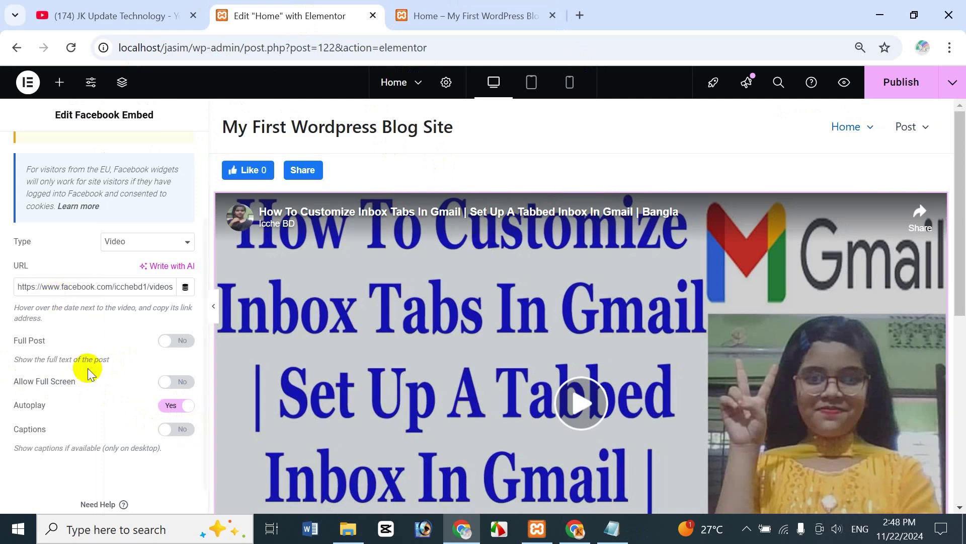
click(168, 406)
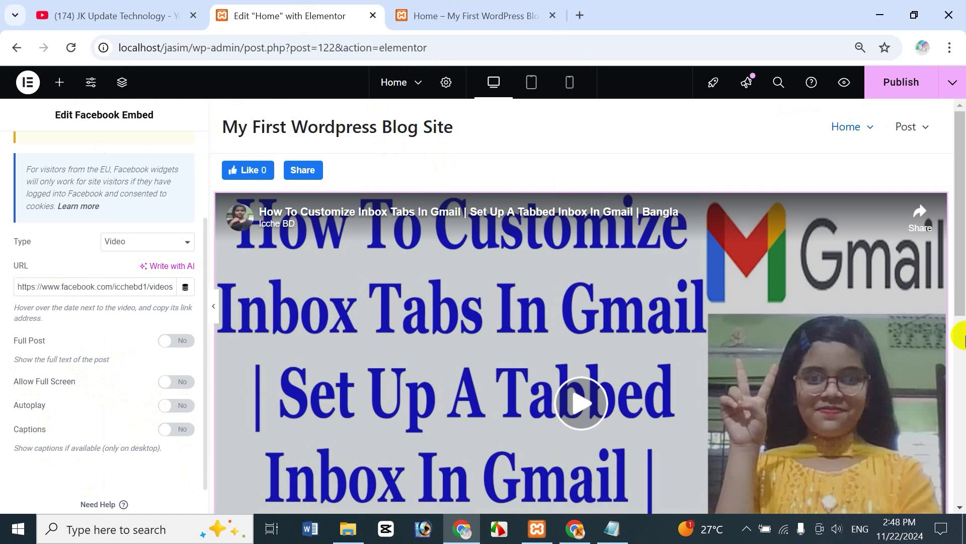
drag(960, 280, 963, 332)
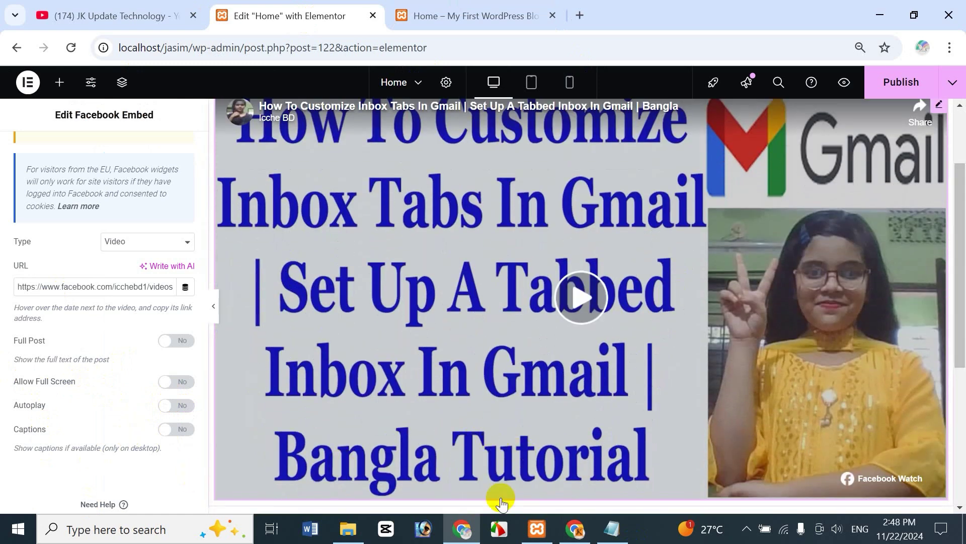
- Try the Captions option on the Facebook Embed video, turn it off again and look over the preview
click(171, 431)
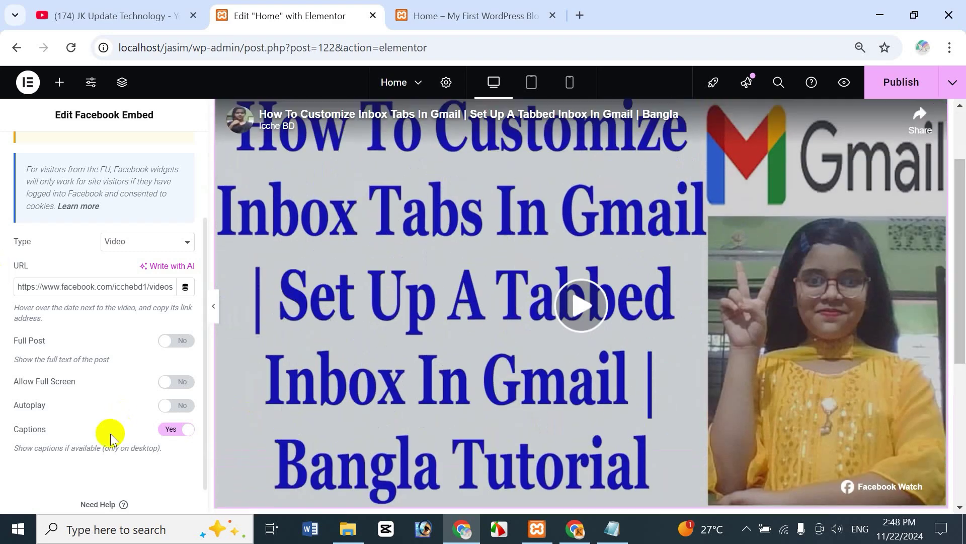
click(173, 430)
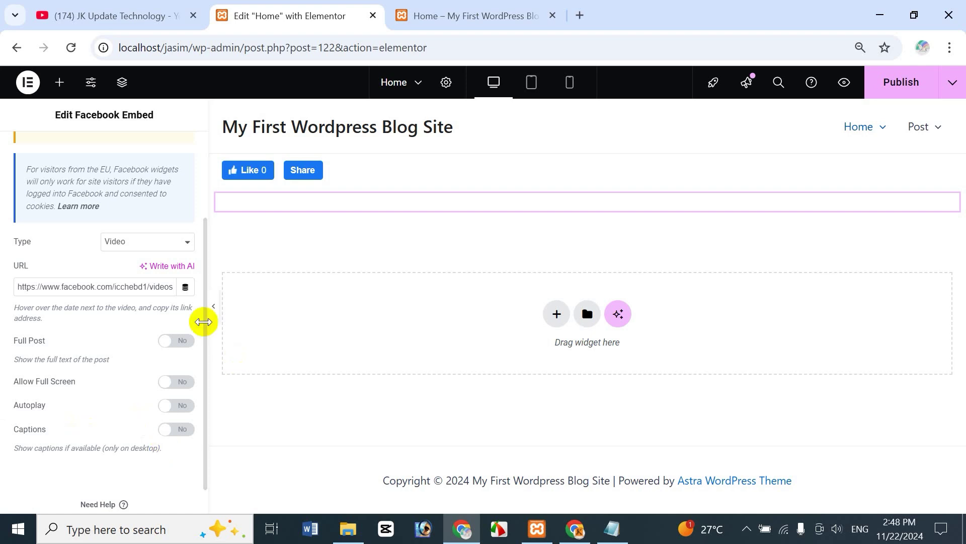
scroll(959, 292, down, 1)
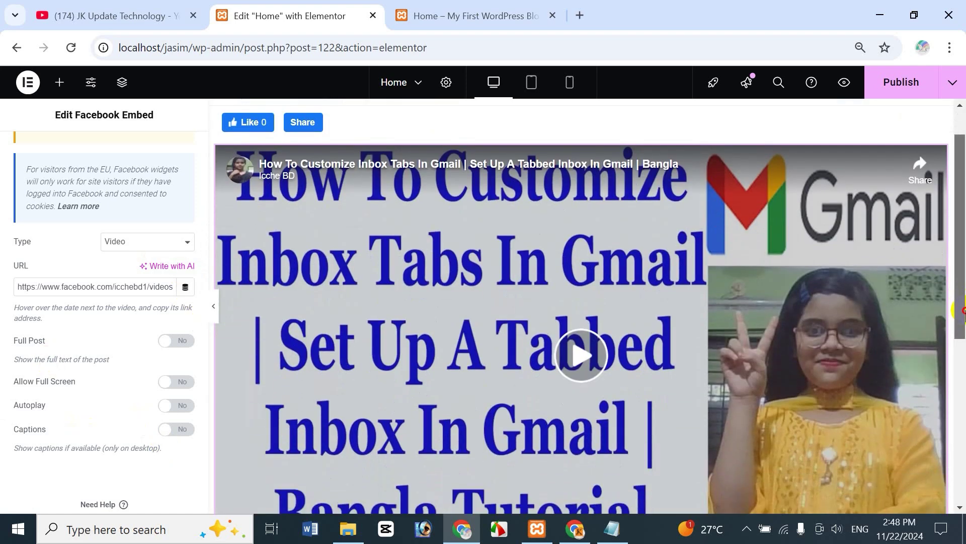
scroll(958, 272, up, 1)
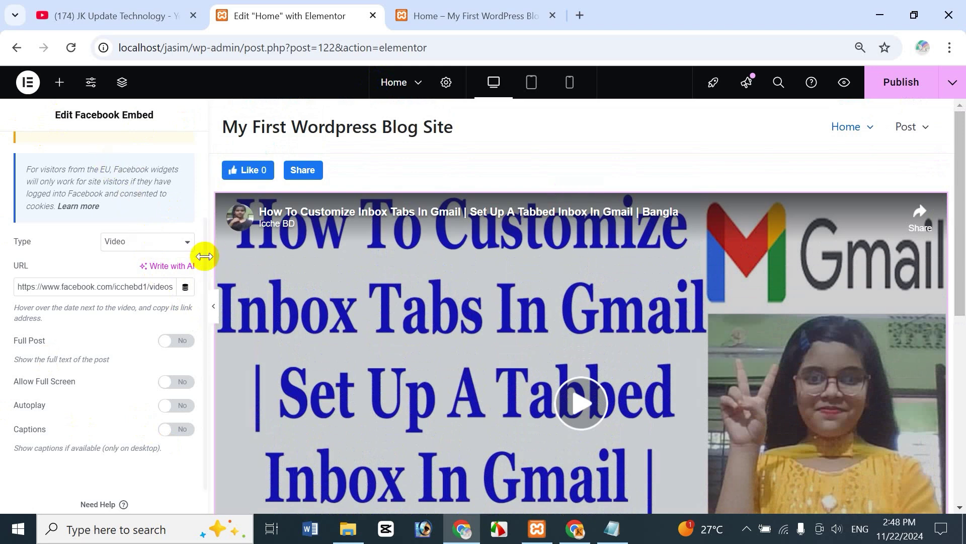
- Review the Facebook Embed widget's content options and its advanced layout settings, and return to the content options
scroll(205, 258, up, 3)
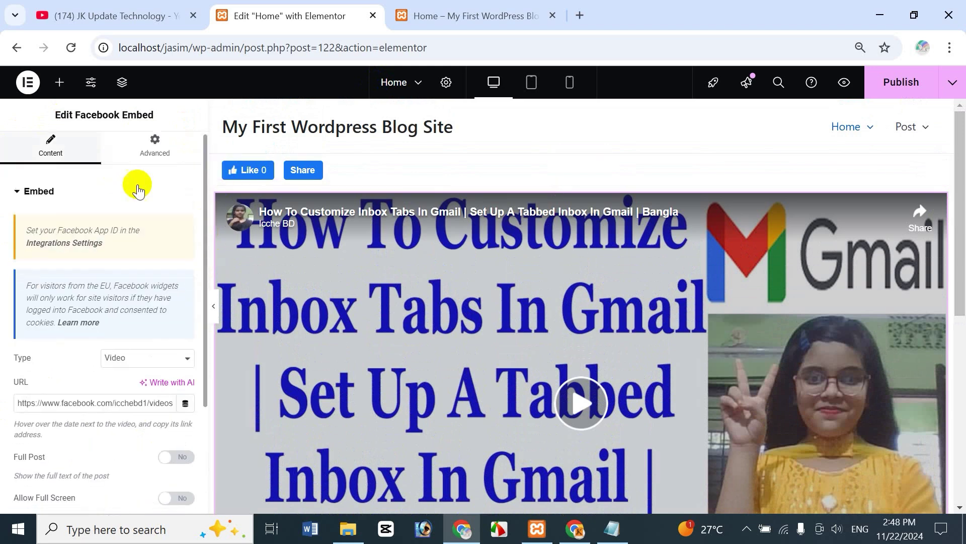
scroll(46, 191, down, 3)
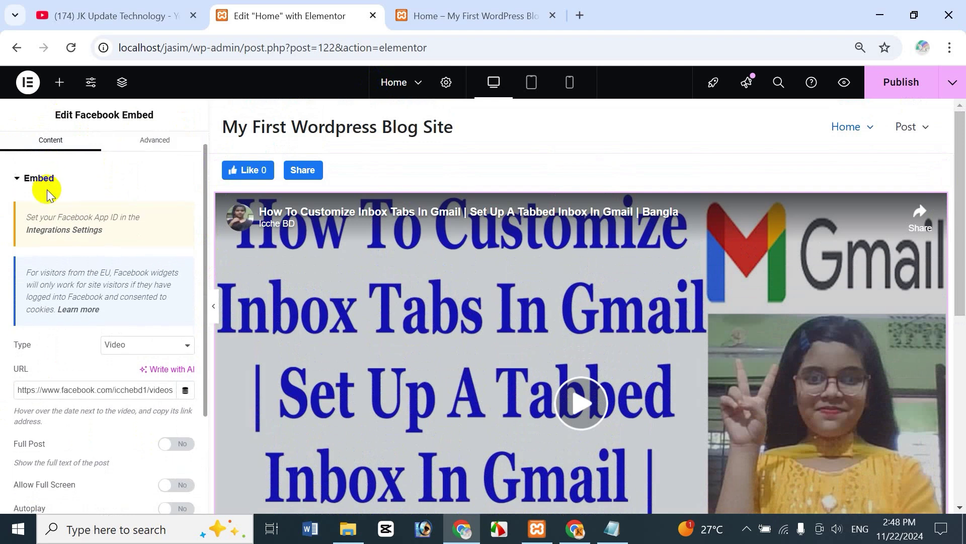
scroll(48, 252, down, 3)
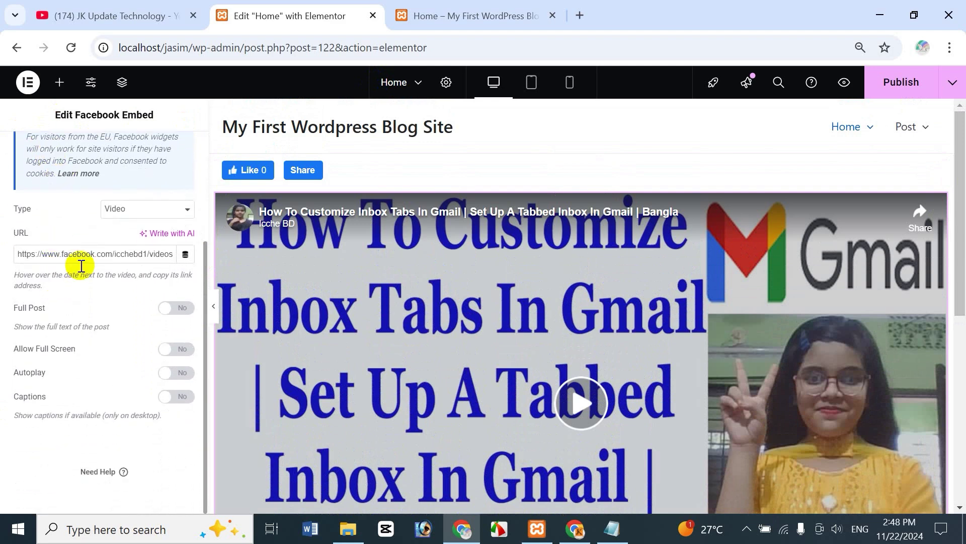
scroll(119, 250, up, 1)
scroll(96, 312, down, 1)
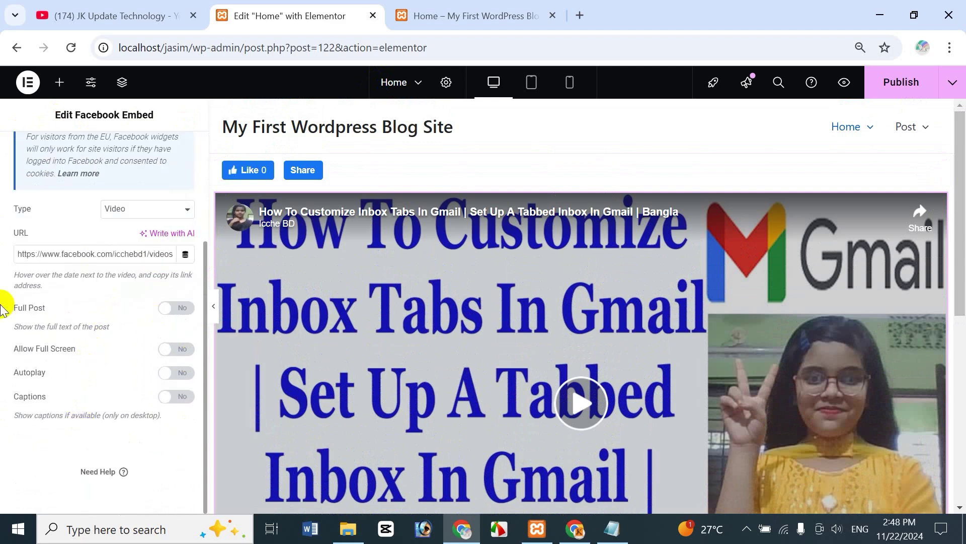
scroll(117, 238, up, 6)
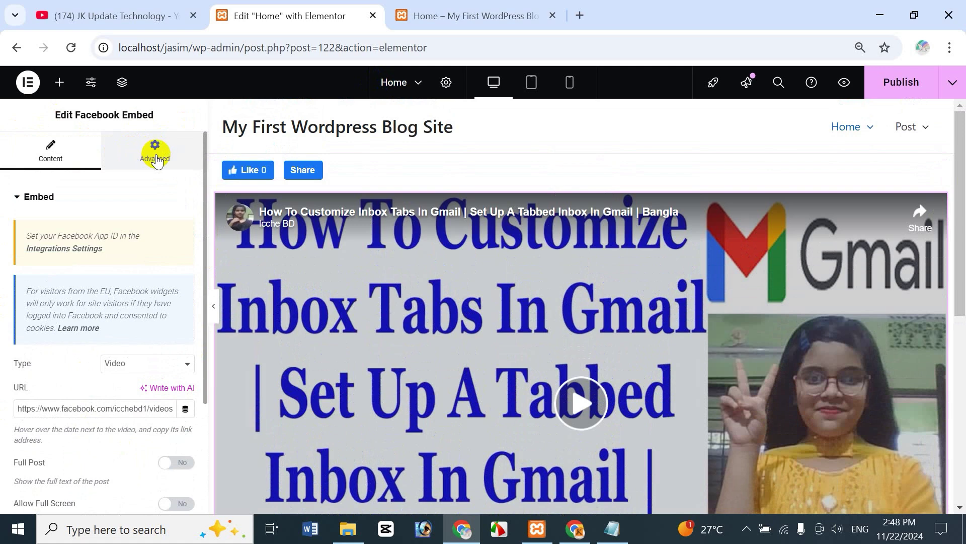
click(157, 160)
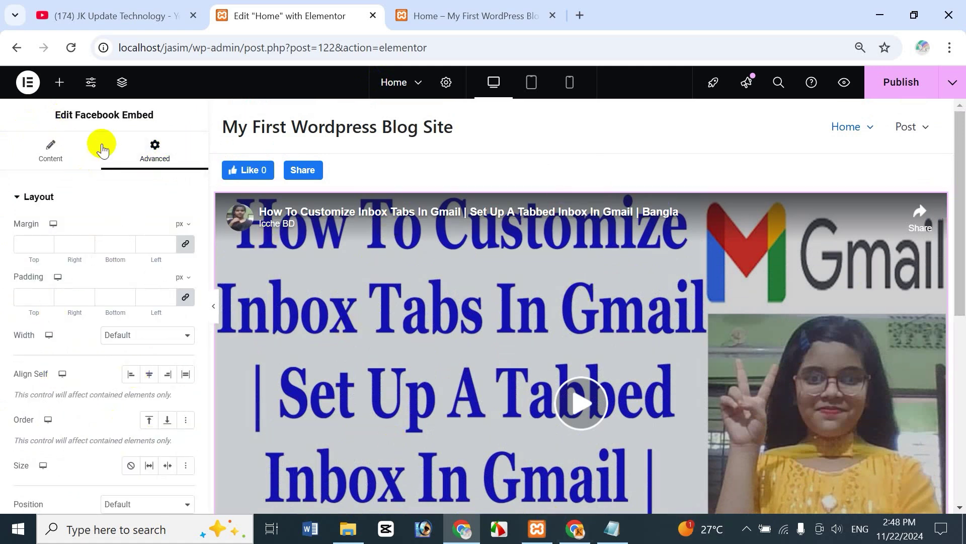
click(49, 154)
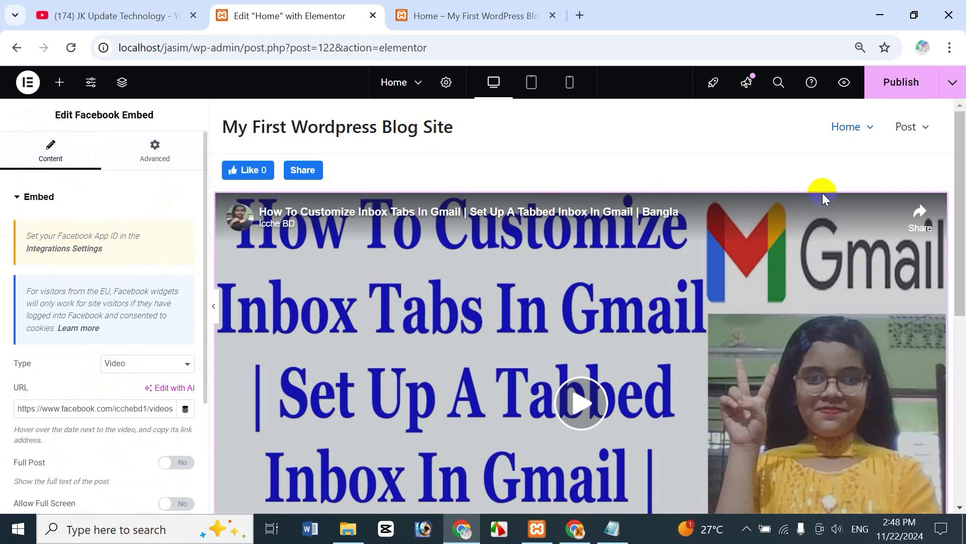
- Check the embedded Facebook video on the live Home page and in the editor, and switch to the JK Update Technology YouTube channel
click(498, 16)
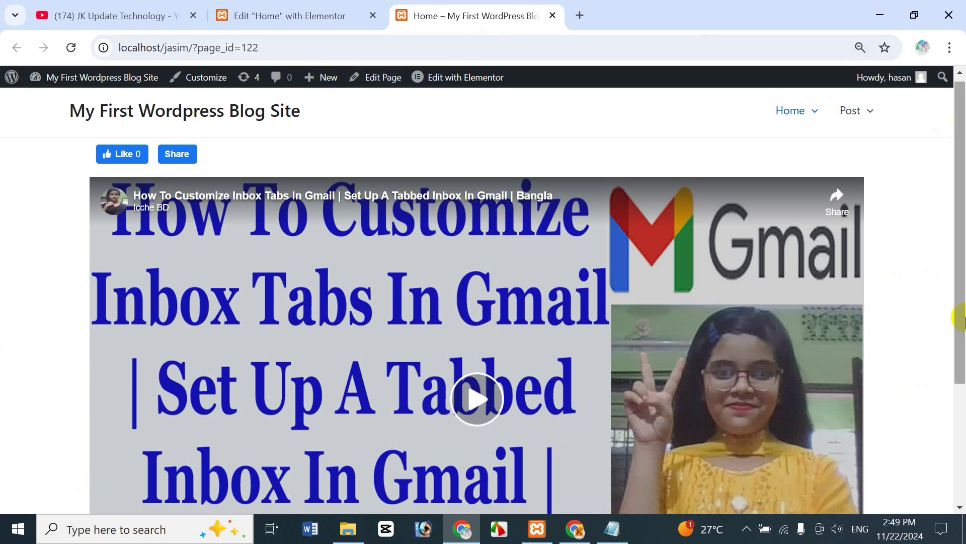
mouse_move(958, 261)
mouse_down()
mouse_move(960, 373)
mouse_move(959, 252)
mouse_up()
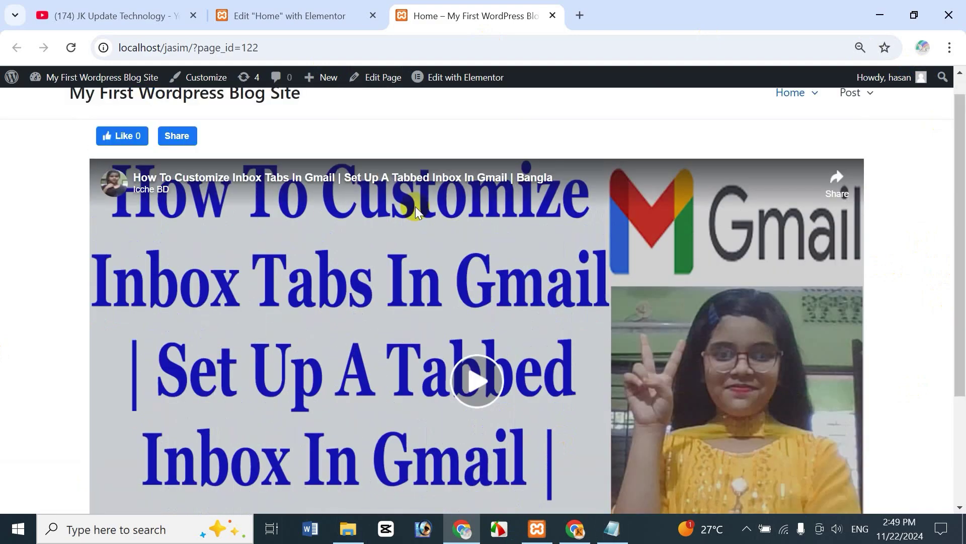
click(289, 16)
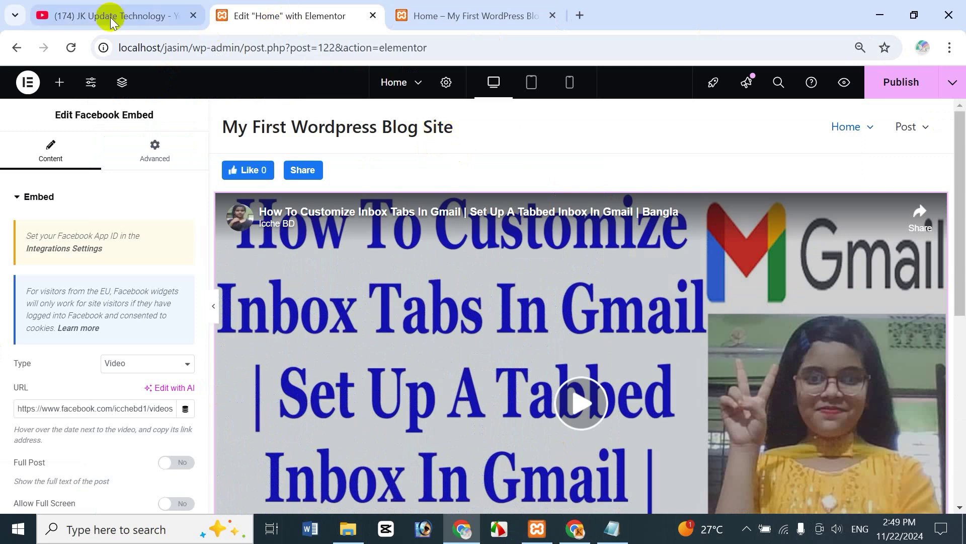
click(146, 15)
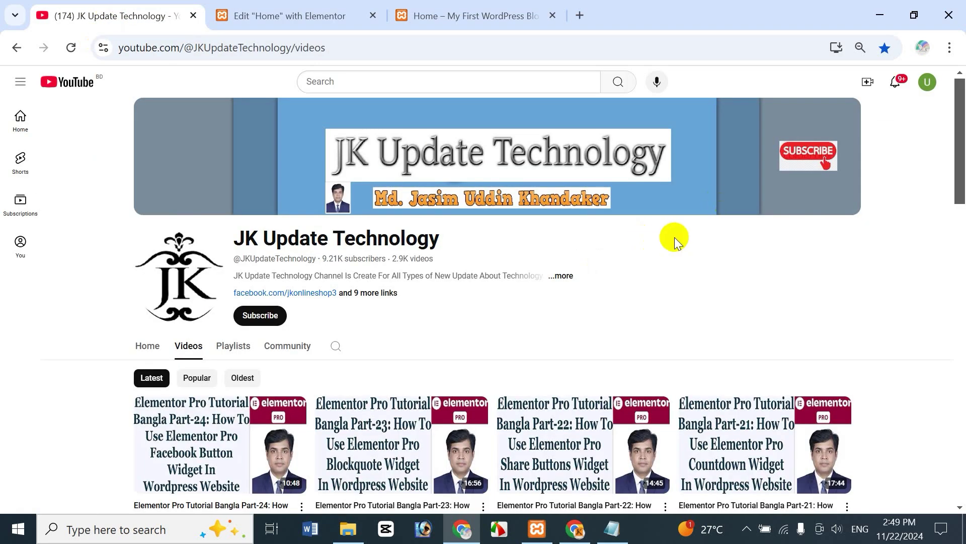